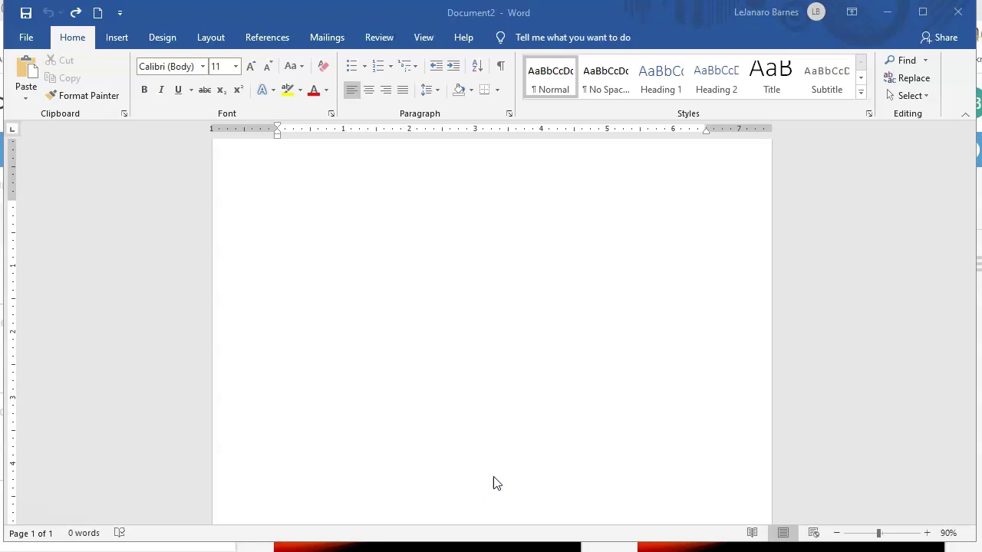
- Enter "January" as the first line of the blank document and start a new line below it
left_click(256, 185)
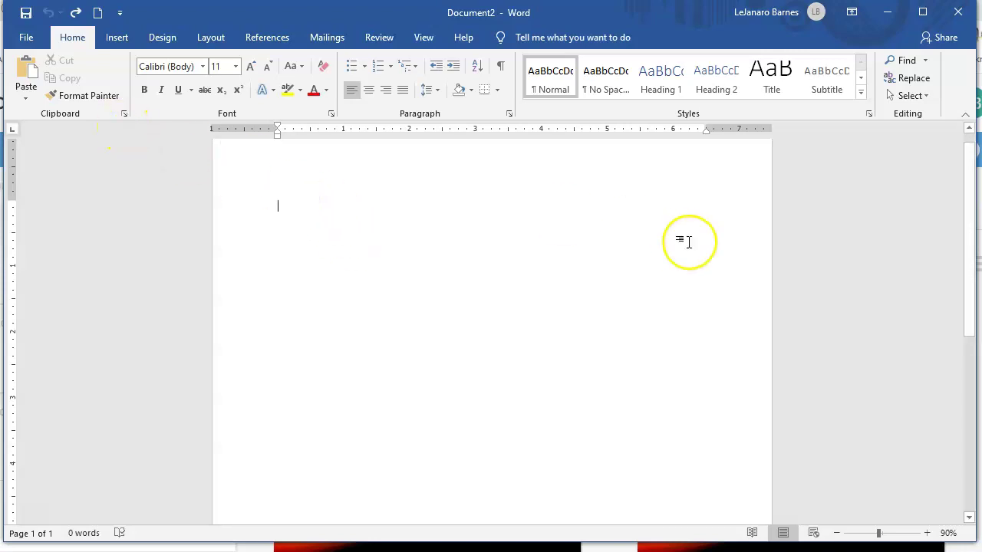
type("Jan")
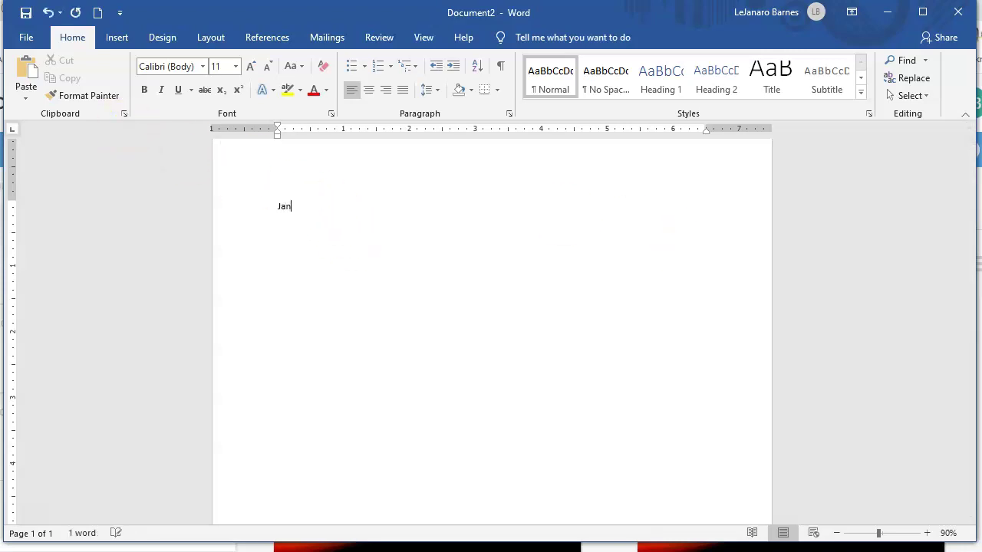
type("u")
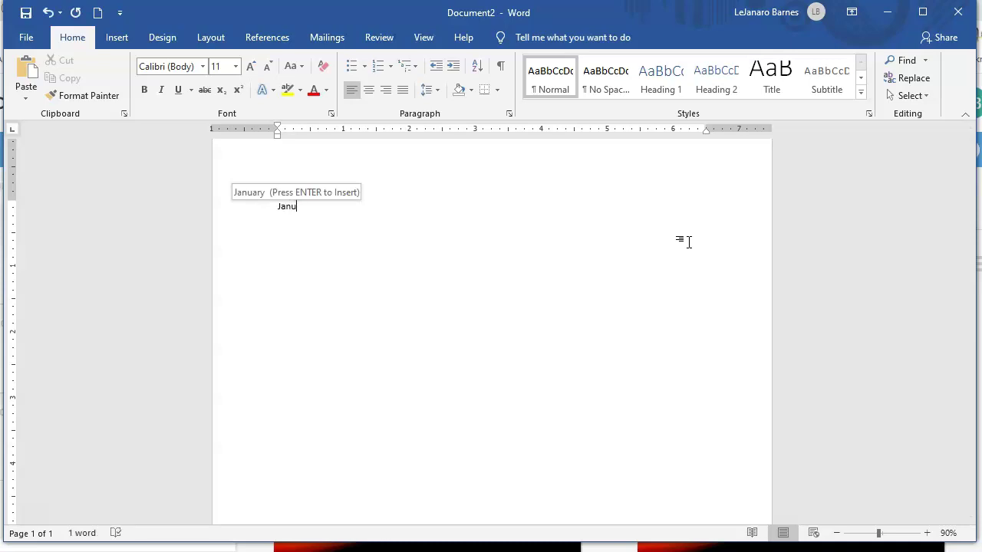
key("Return")
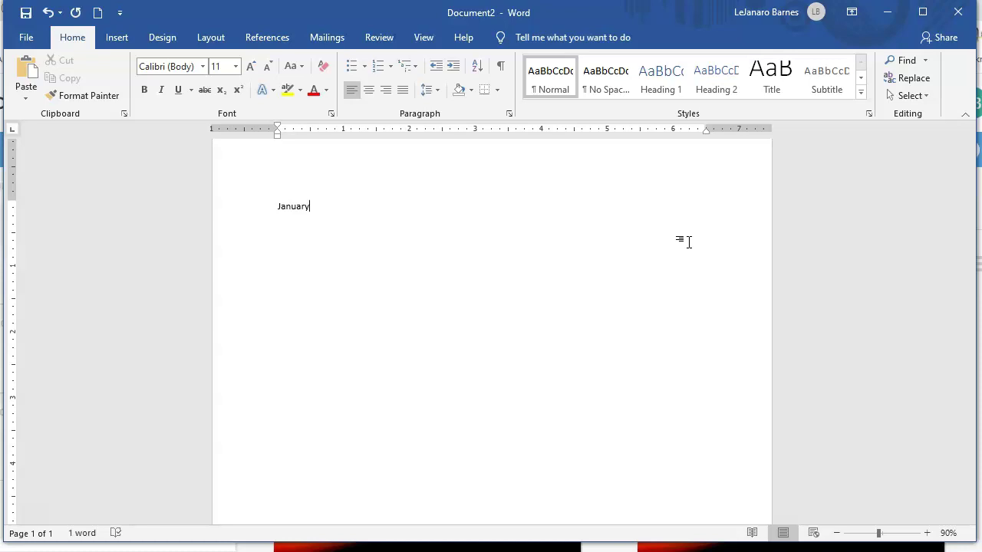
key("Return")
- Insert a table with seven columns and six rows below "January"
left_click(115, 39)
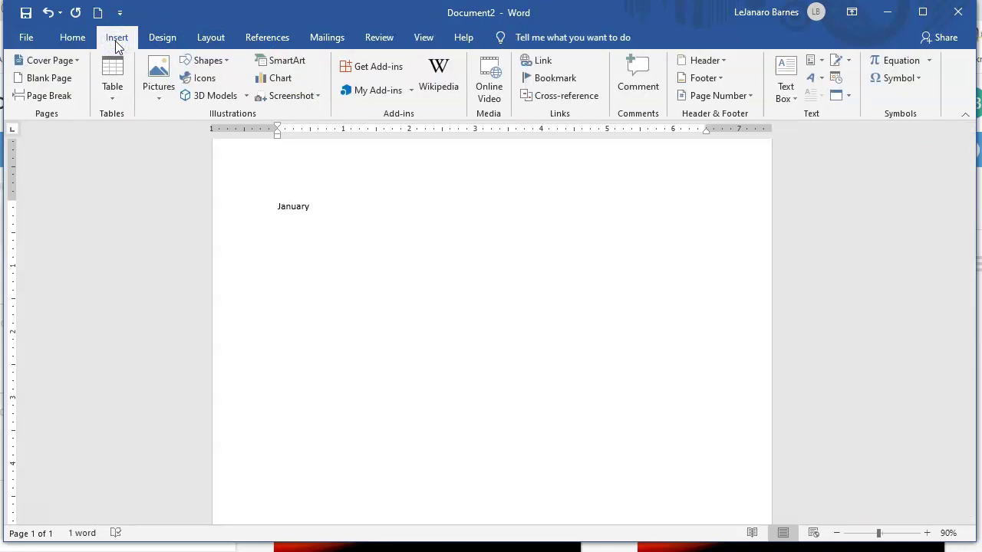
left_click(111, 90)
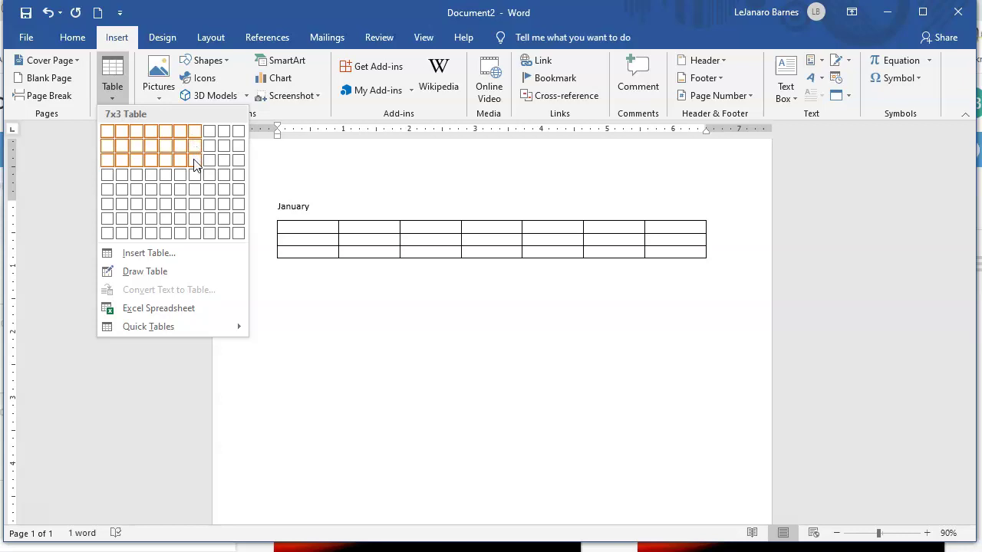
left_click(194, 205)
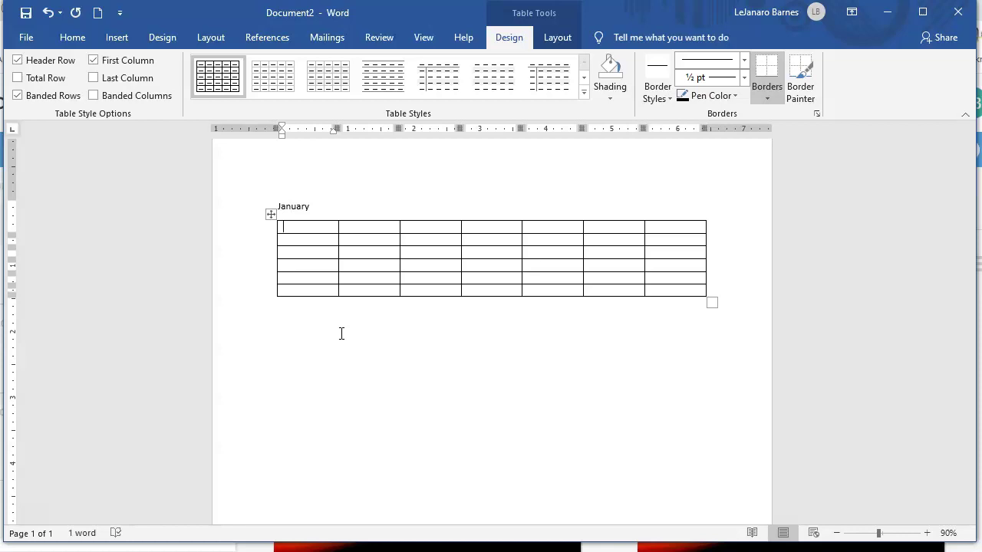
- Fill the first three header cells of the table with Sunday, Monday and Tuesday
type("Sund")
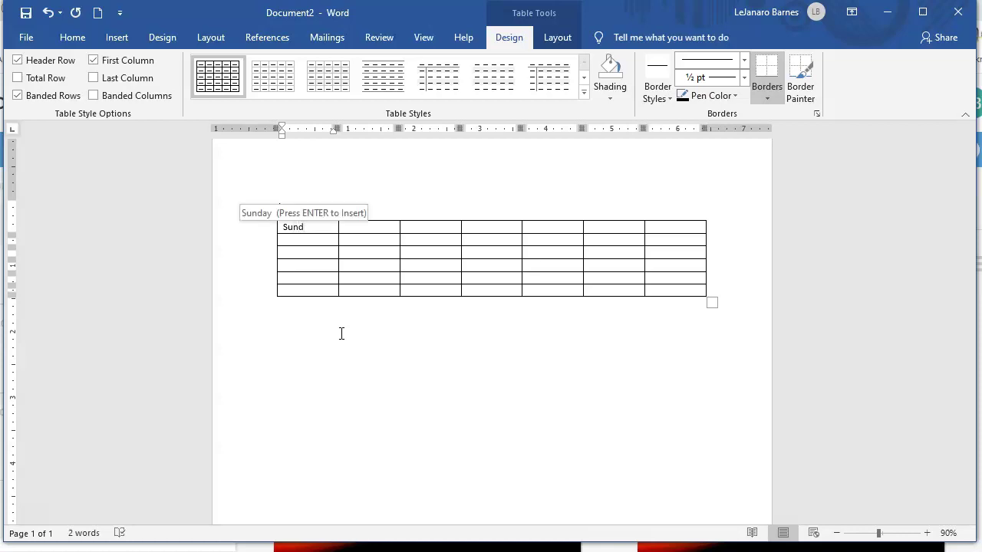
key("Return")
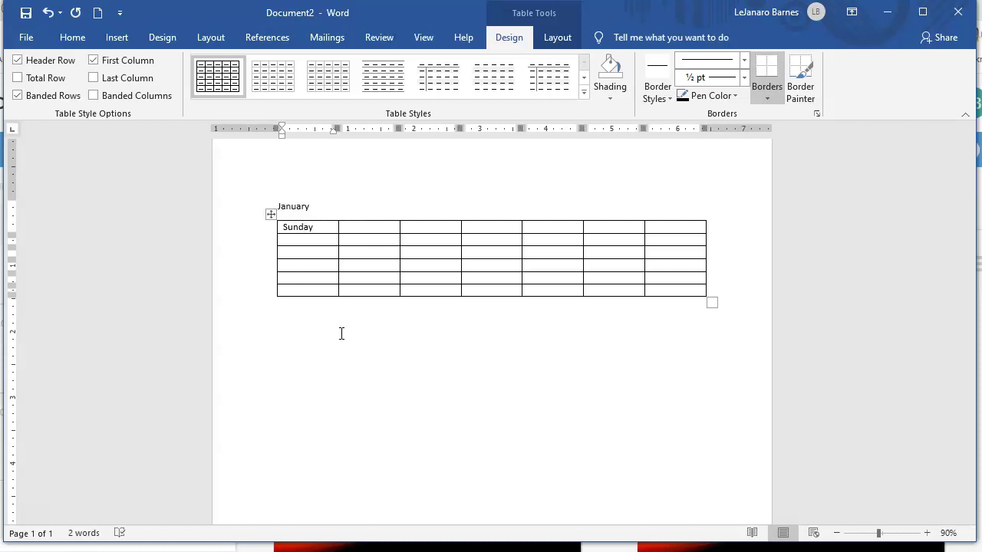
key("Tab")
type("Monday")
key("Tab")
type("Tue")
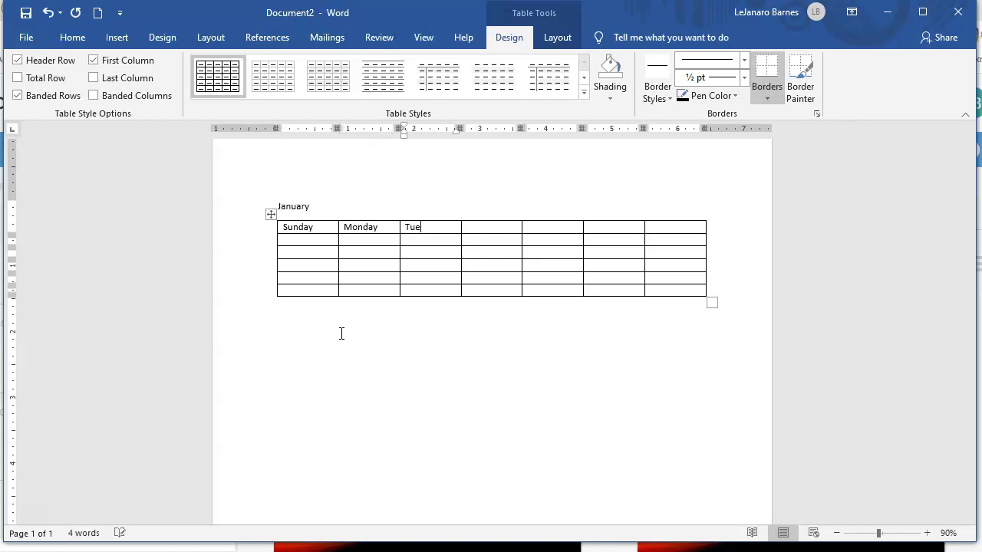
type("sday")
- Fill the remaining four header cells with Wednesday, Thursday, Friday and Saturday
key("Tab")
type("Wedne")
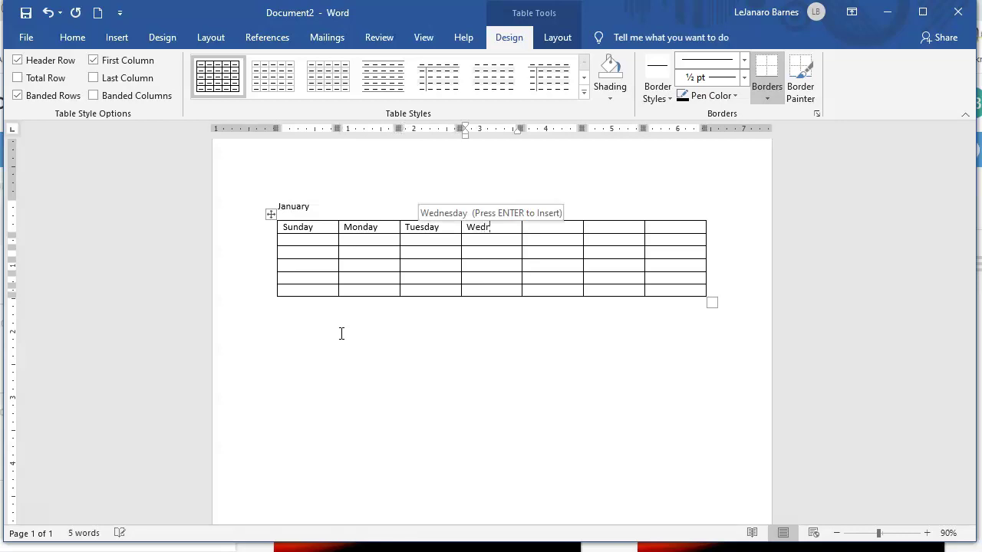
key("Return")
key("BackSpace")
key("BackSpace")
type("es")
key("Return")
key("Tab")
type("Thur")
key("Return")
key("Tab")
type("Friday")
key("Tab")
type("Satur")
key("Return")
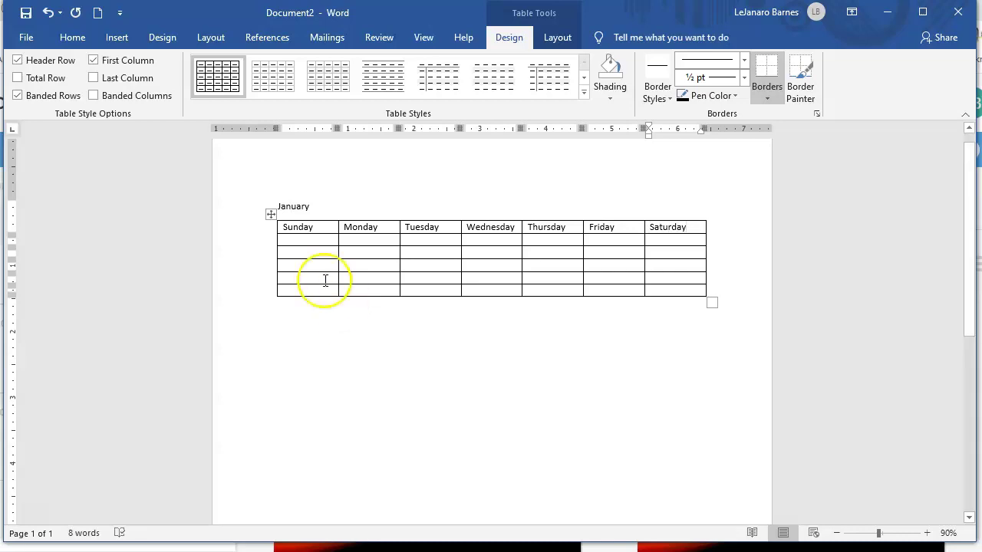
left_click_drag(291, 240, 667, 289)
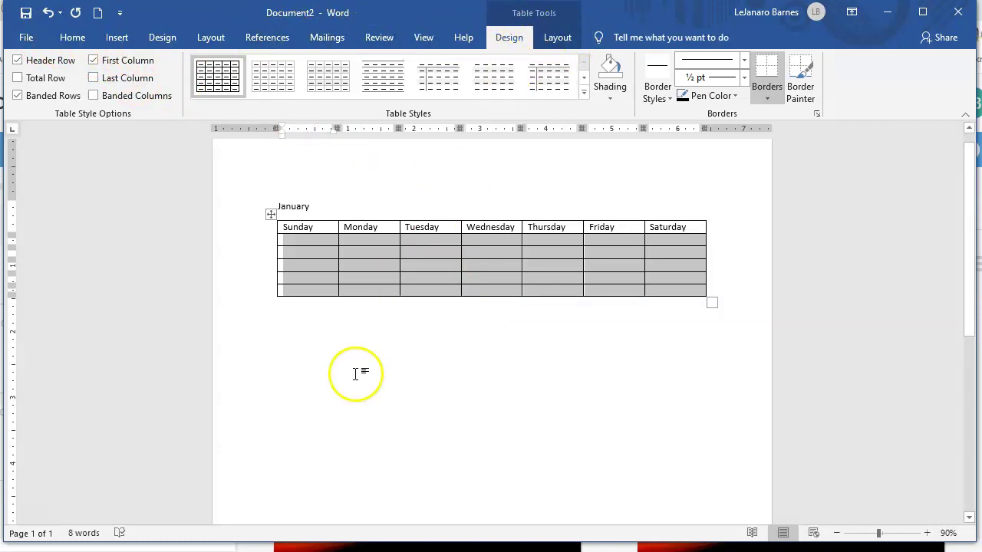
left_click(403, 373)
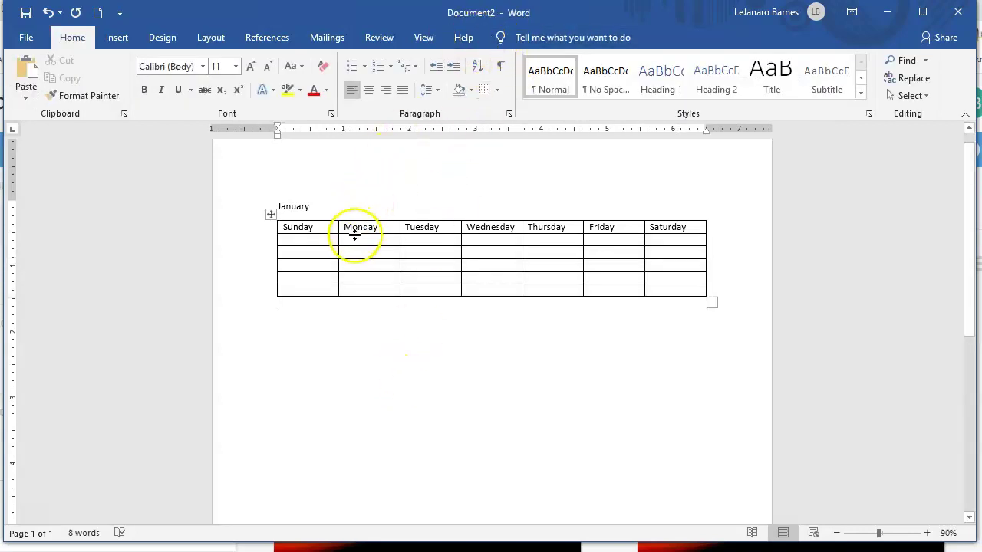
left_click(320, 240)
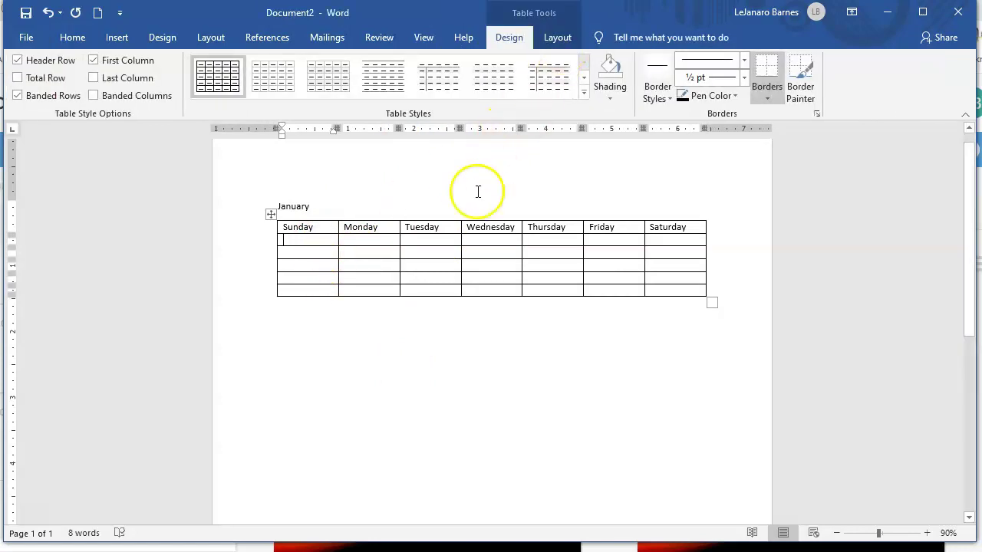
- Set the height of the five empty rows below the weekday header to 1.5"
left_click_drag(285, 239, 650, 283)
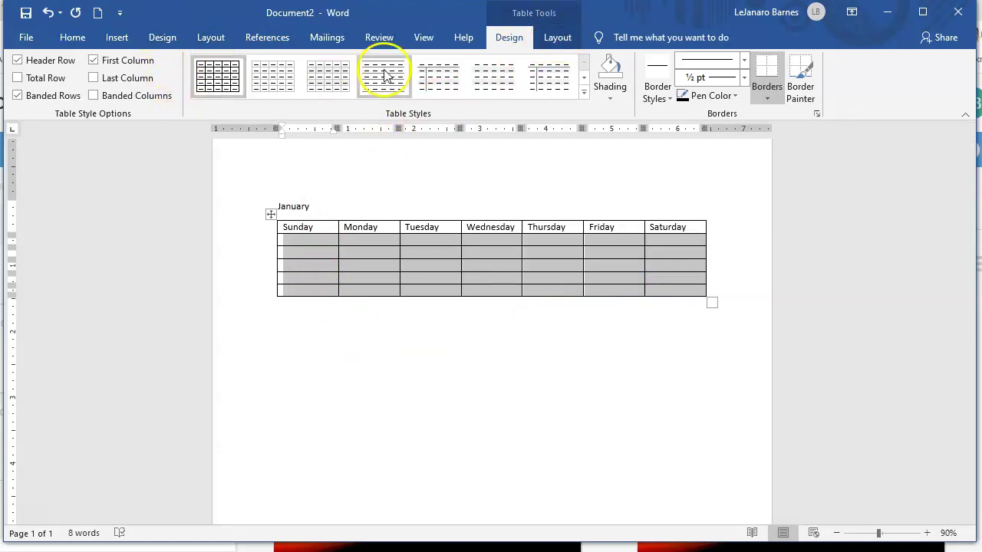
left_click(555, 42)
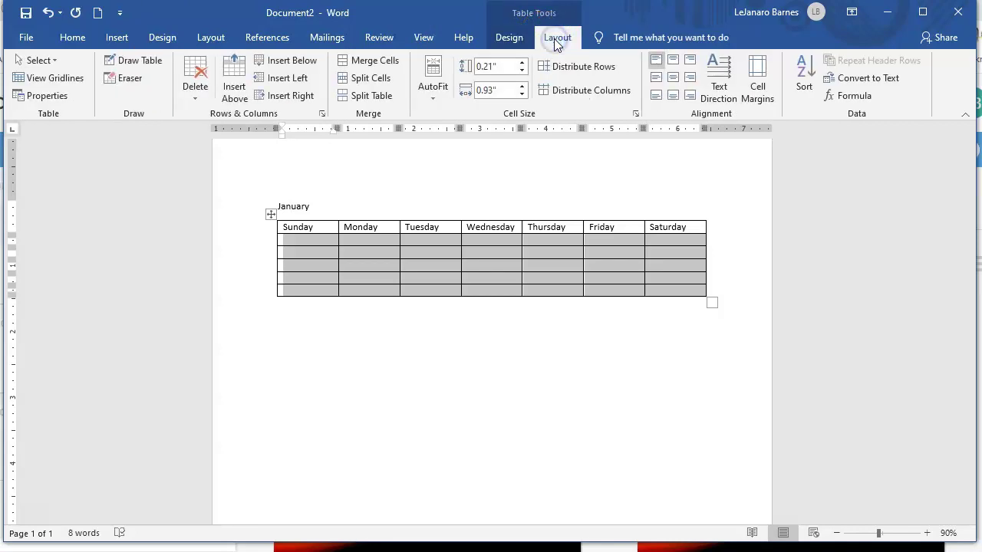
left_click(505, 69)
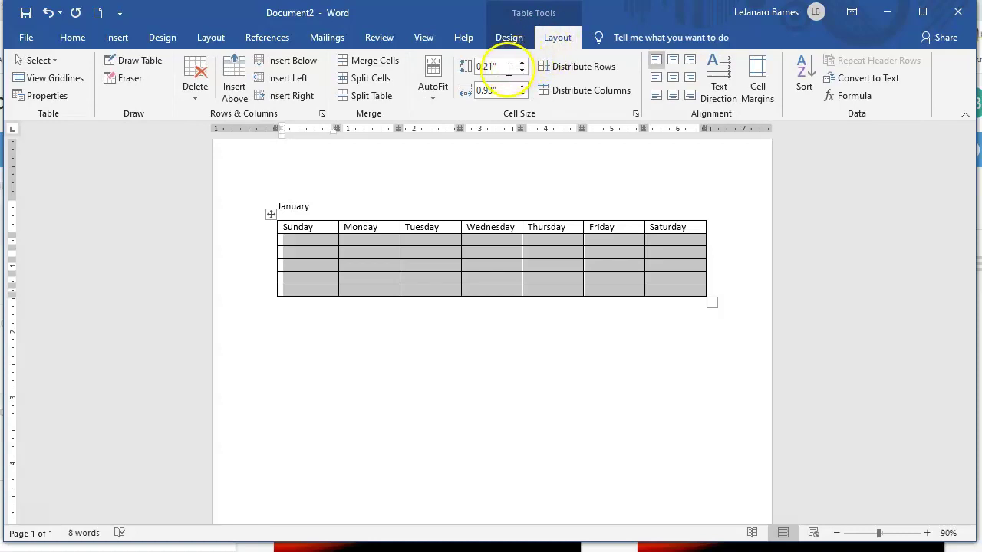
left_click(501, 70)
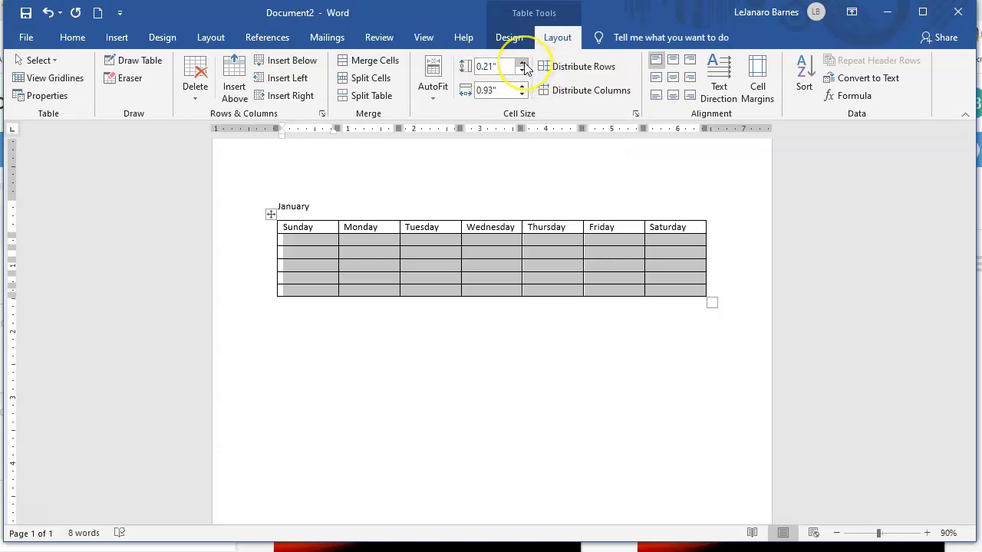
left_click(522, 65)
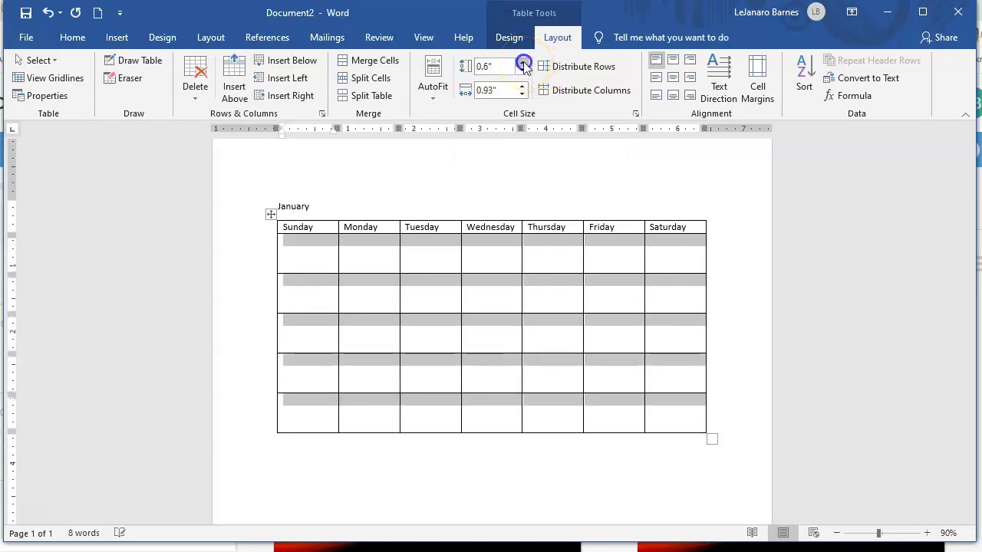
left_click(522, 65)
left_click(523, 65)
left_click(523, 65)
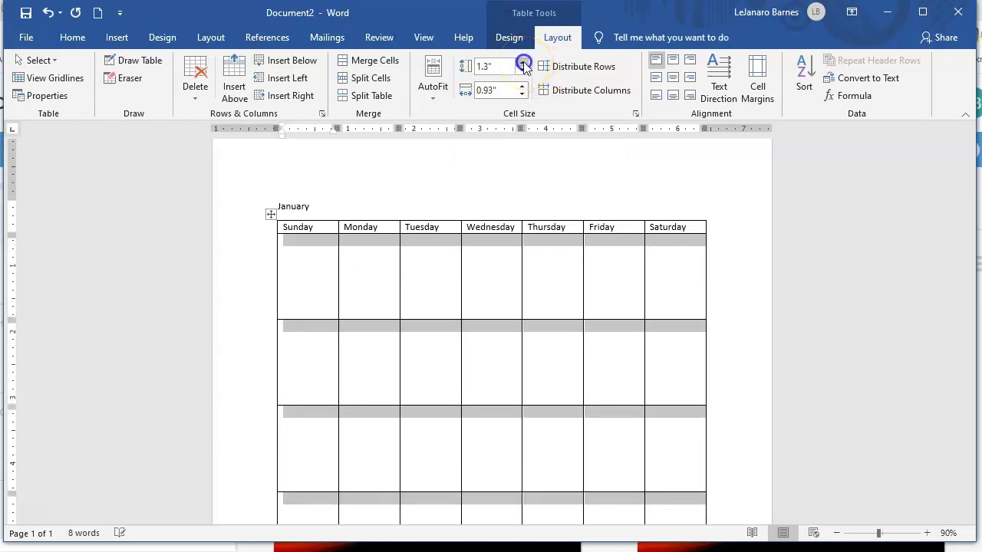
left_click(522, 65)
left_click(523, 66)
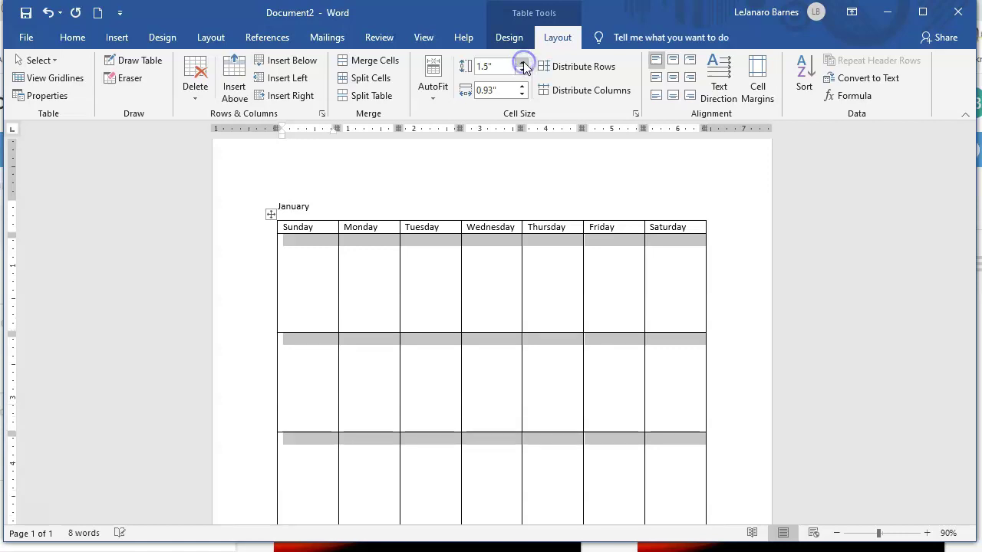
- Below the table, leave a blank line and add "Notes" followed by three full-width underscore writing lines
left_click(729, 332)
scroll(730, 332, "down", 3)
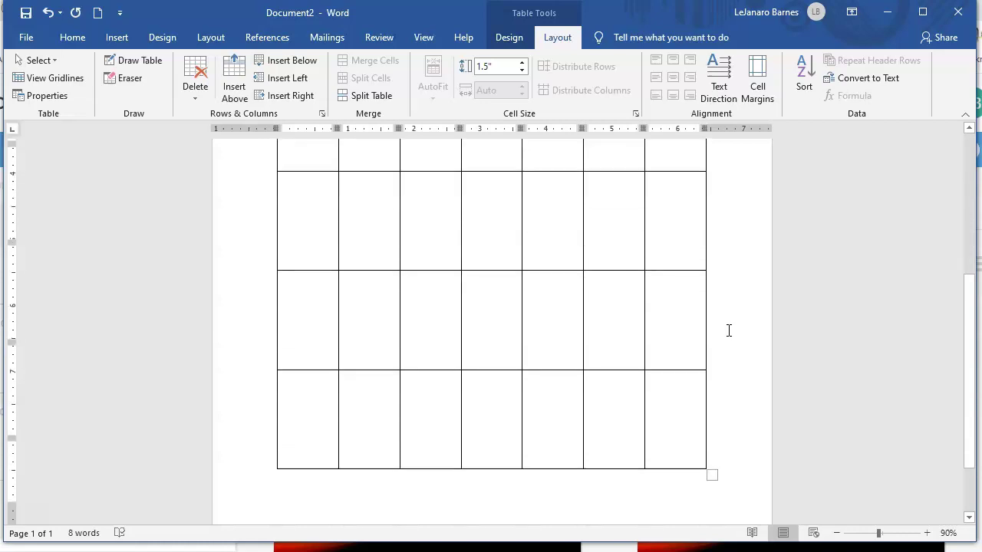
scroll(727, 329, "up", 5)
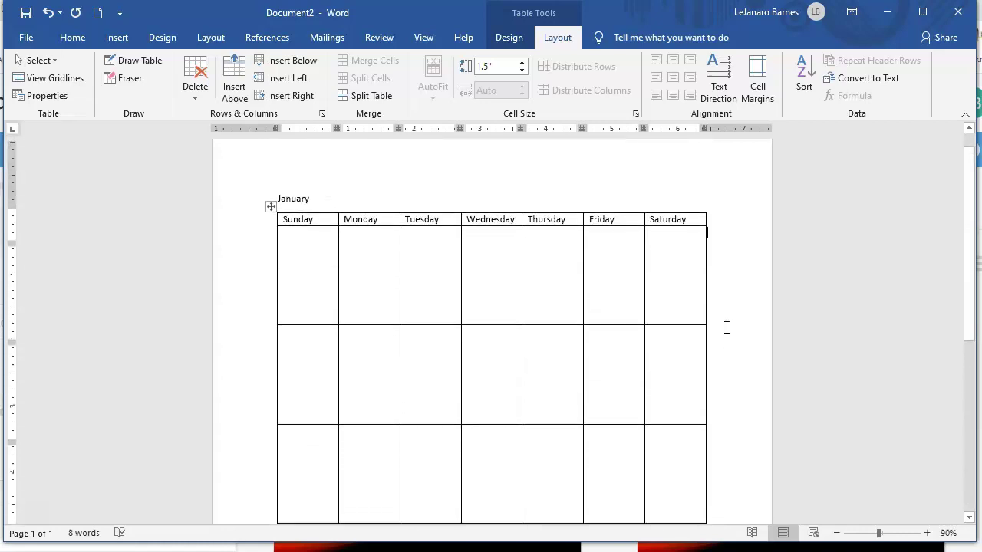
scroll(727, 328, "down", 1)
scroll(726, 328, "down", 4)
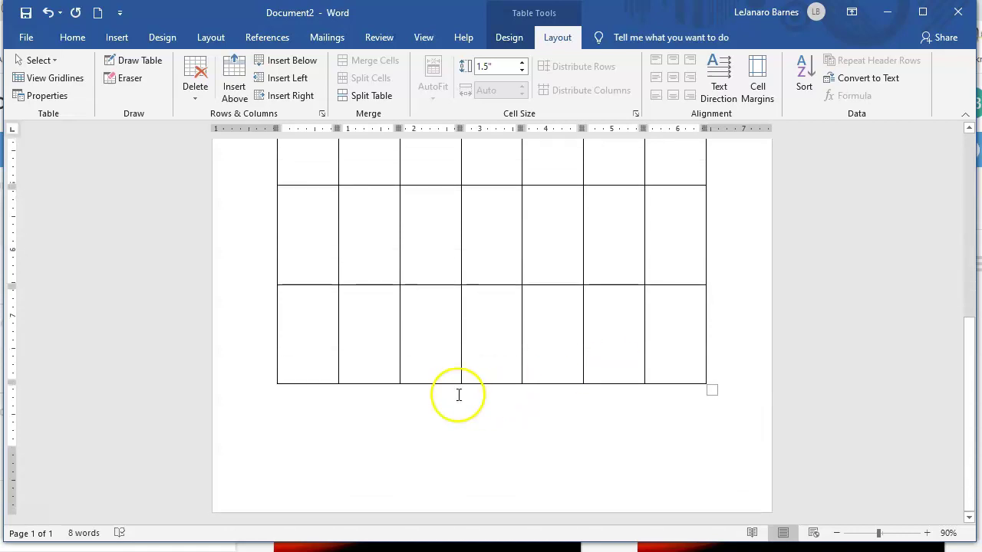
left_click(303, 407)
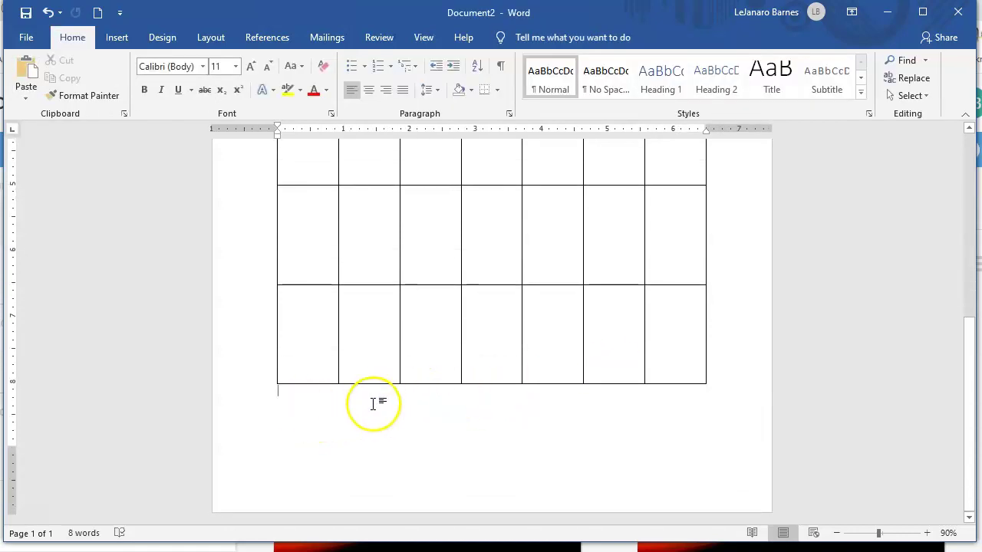
key("ctrl+z")
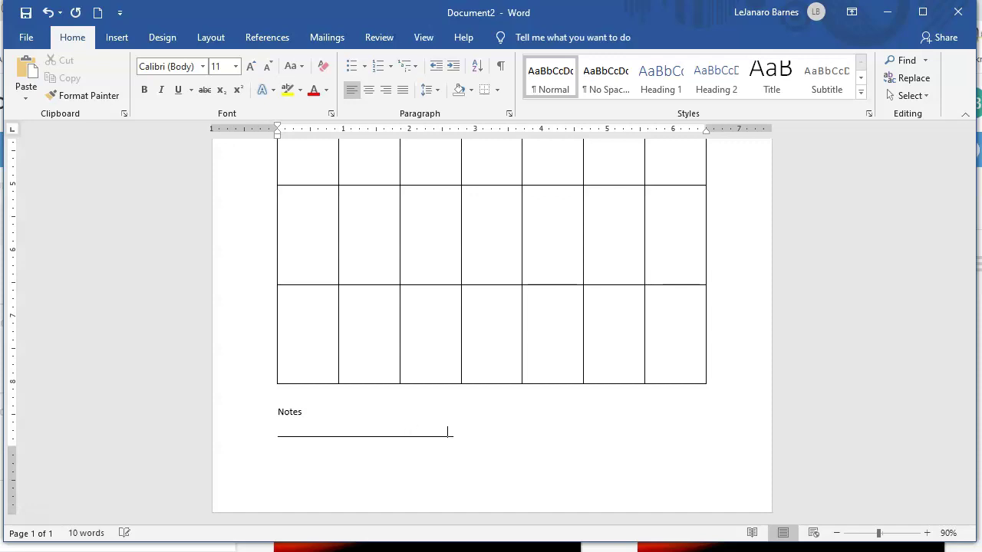
type("_________________________________________________")
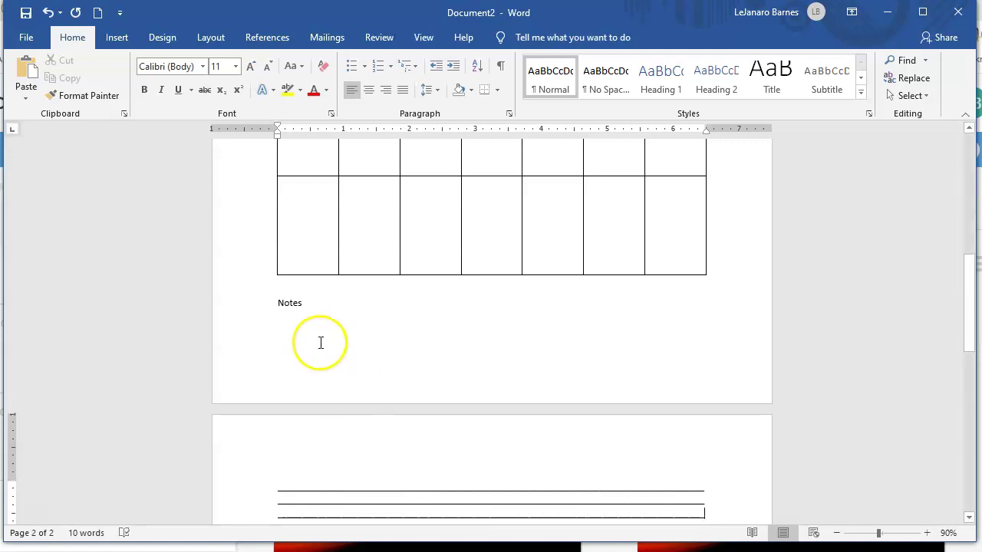
- Set the spacing after to 0 pt for the "Notes" paragraph and the blank paragraph above it
left_click(276, 302)
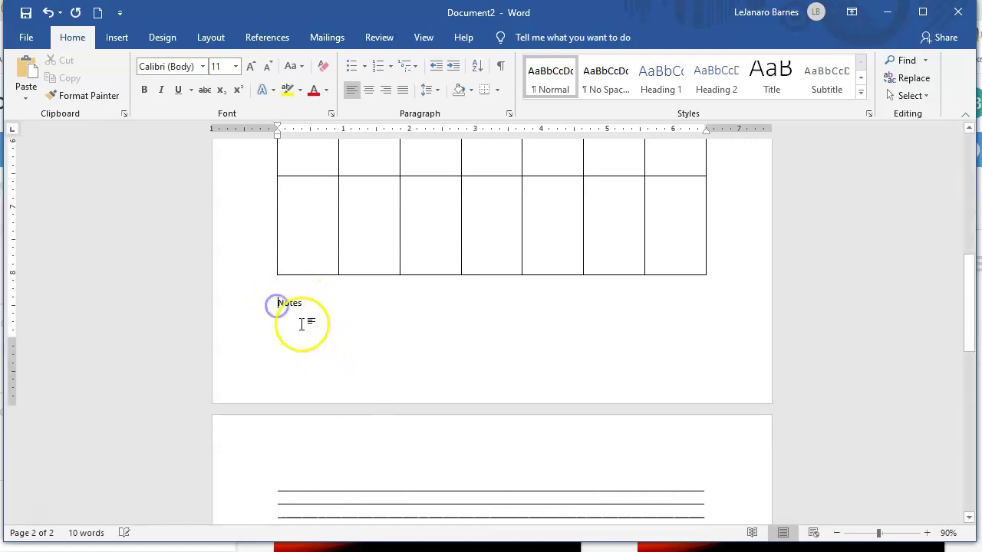
left_click(211, 37)
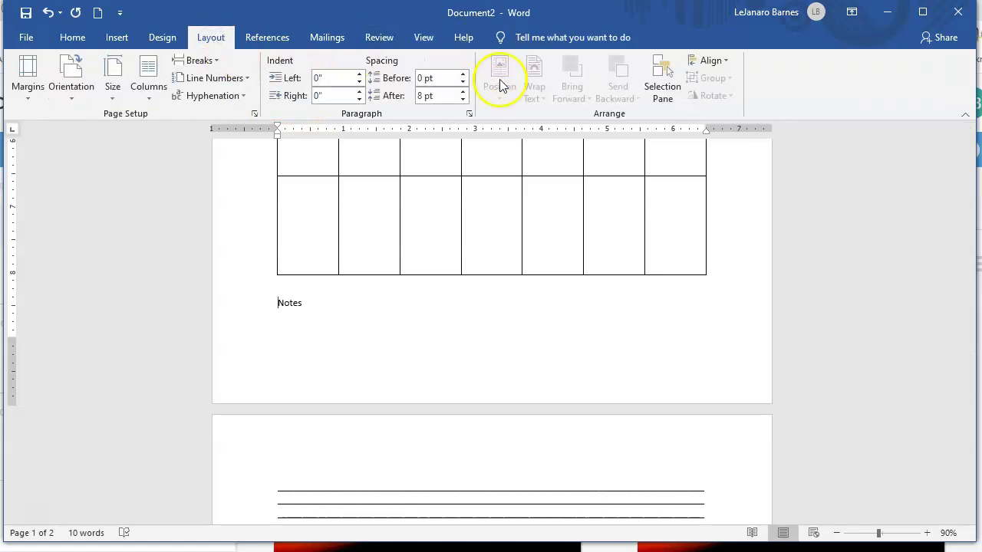
left_click(463, 99)
left_click(290, 290)
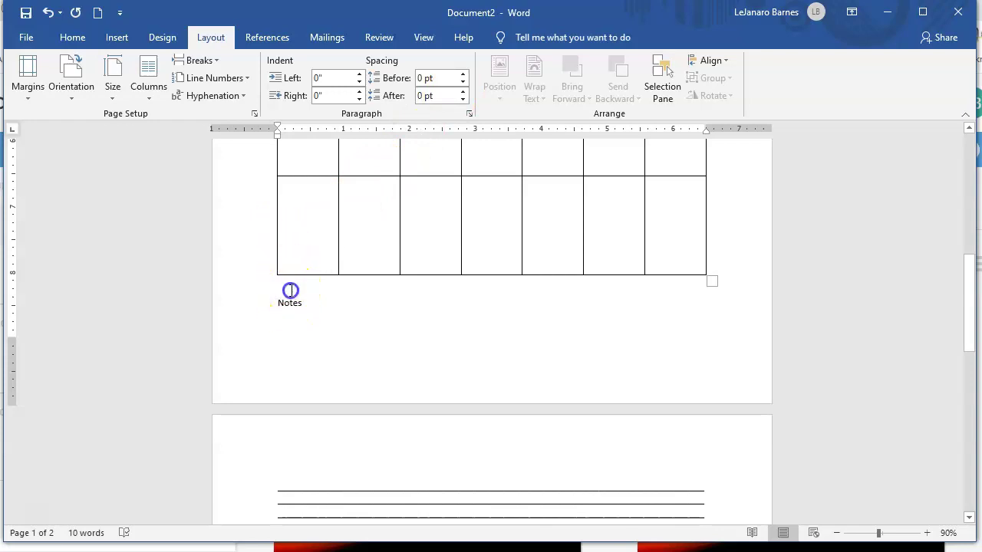
left_click(463, 99)
left_click(463, 100)
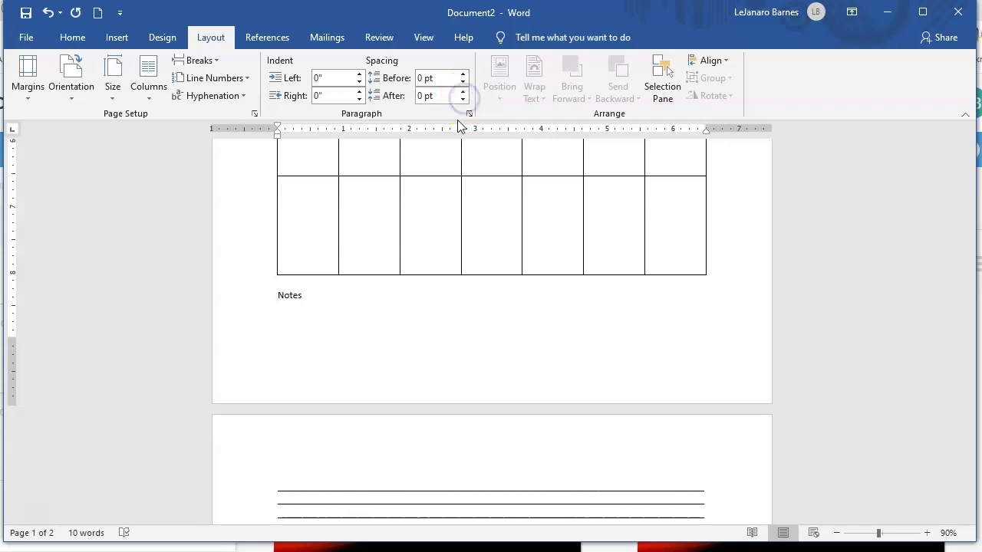
- Try deleting the blank line between the table and "Notes", and restore it
left_click(278, 296)
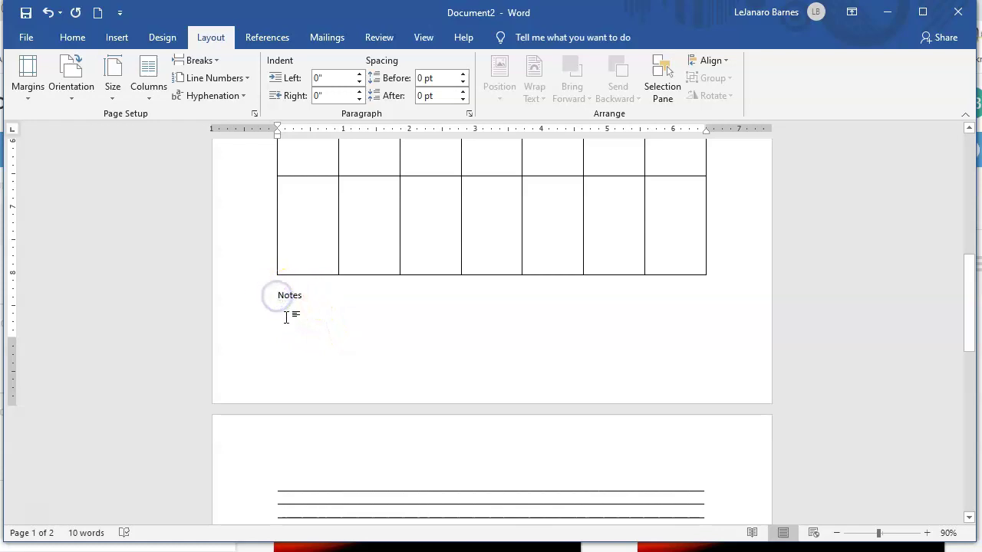
key("BackSpace")
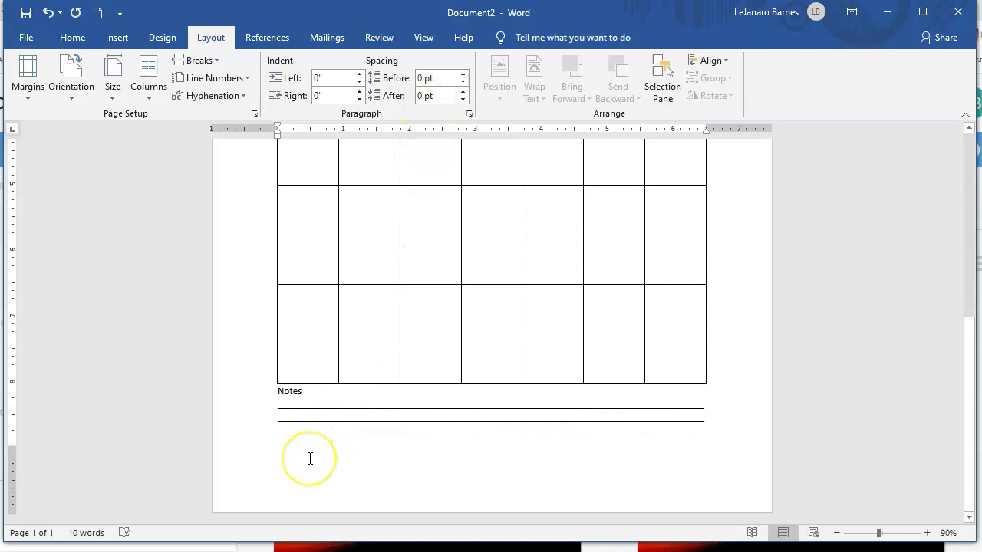
key("Return")
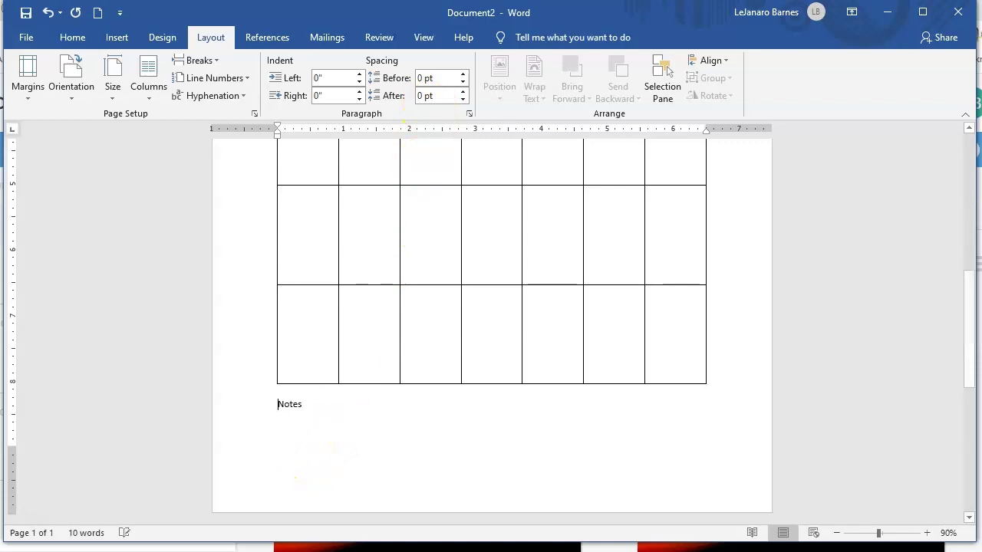
- Remove the blank line above "Notes" and set the height of the five empty calendar rows to 1.3"
key("ctrl+z")
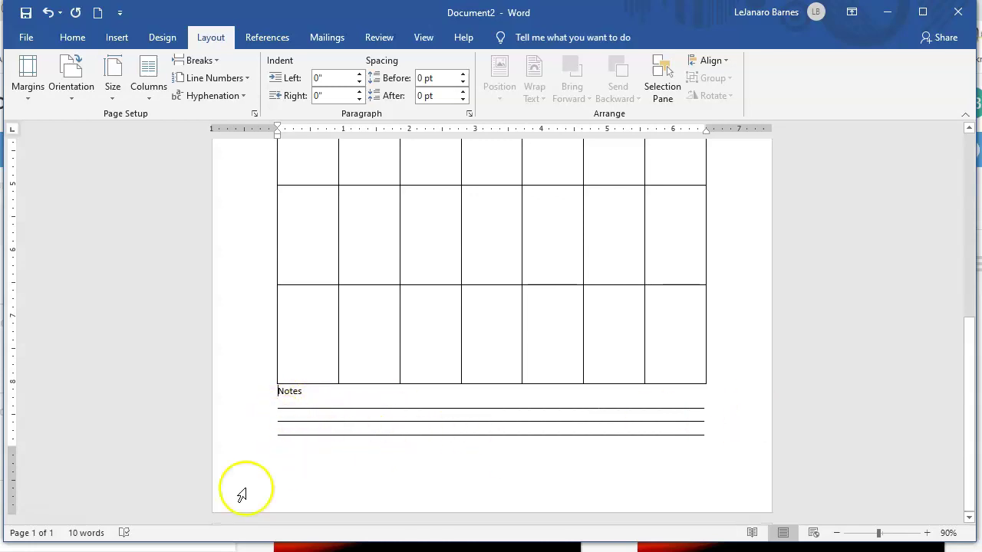
scroll(517, 448, "up", 3)
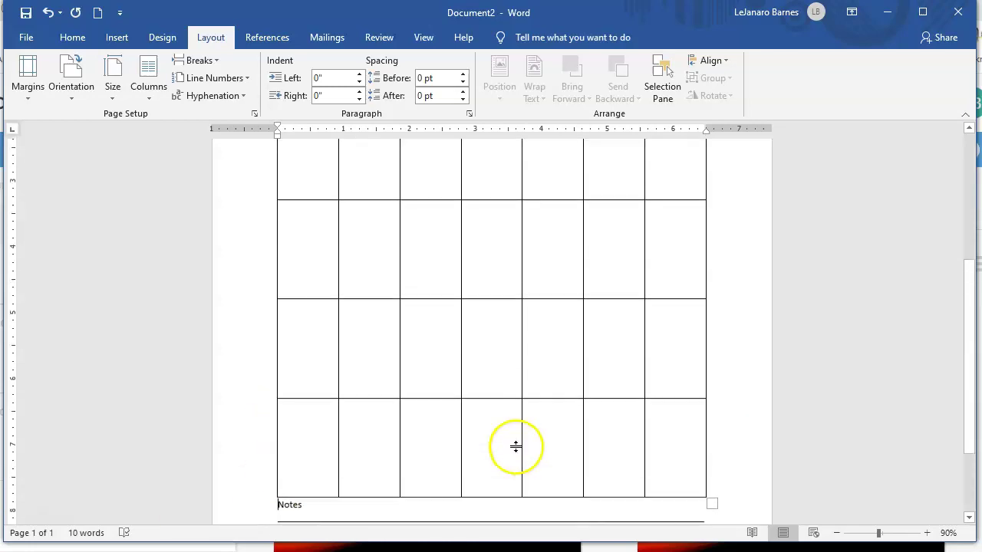
scroll(515, 446, "up", 5)
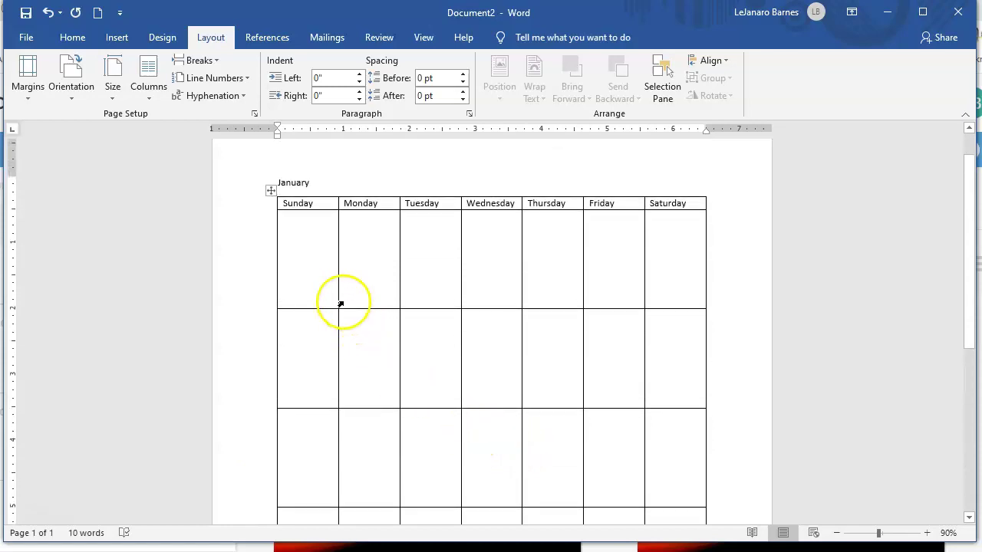
left_click_drag(324, 261, 647, 371)
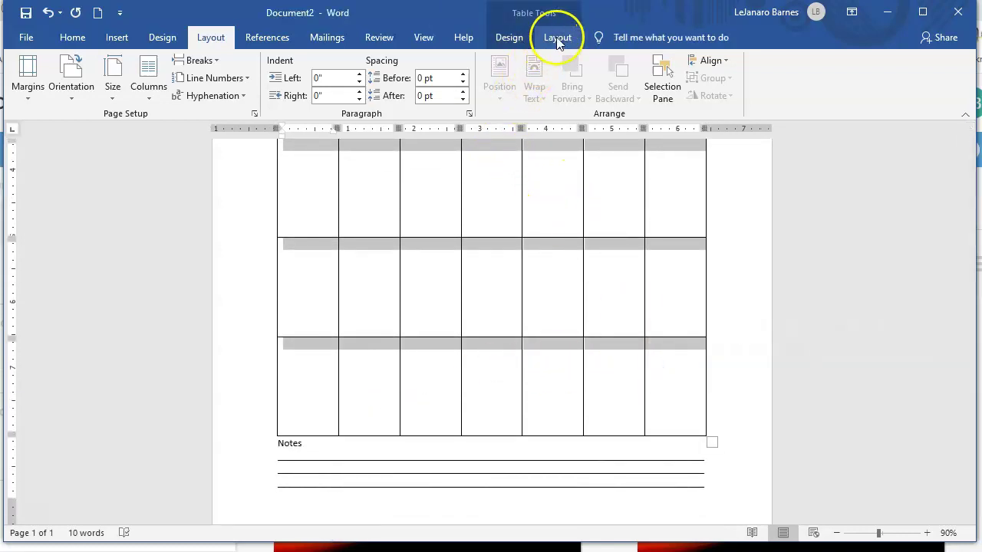
left_click(559, 37)
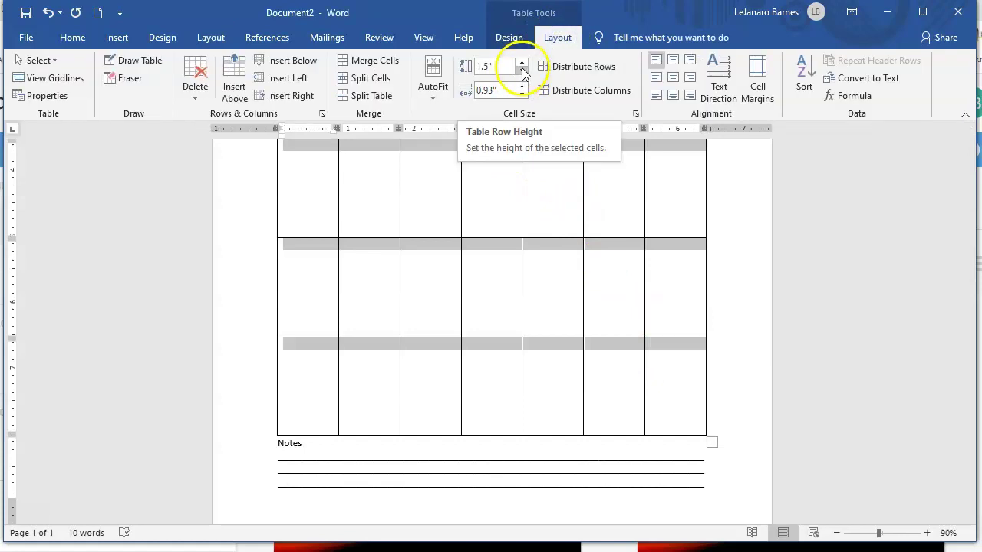
left_click(522, 71)
left_click(522, 70)
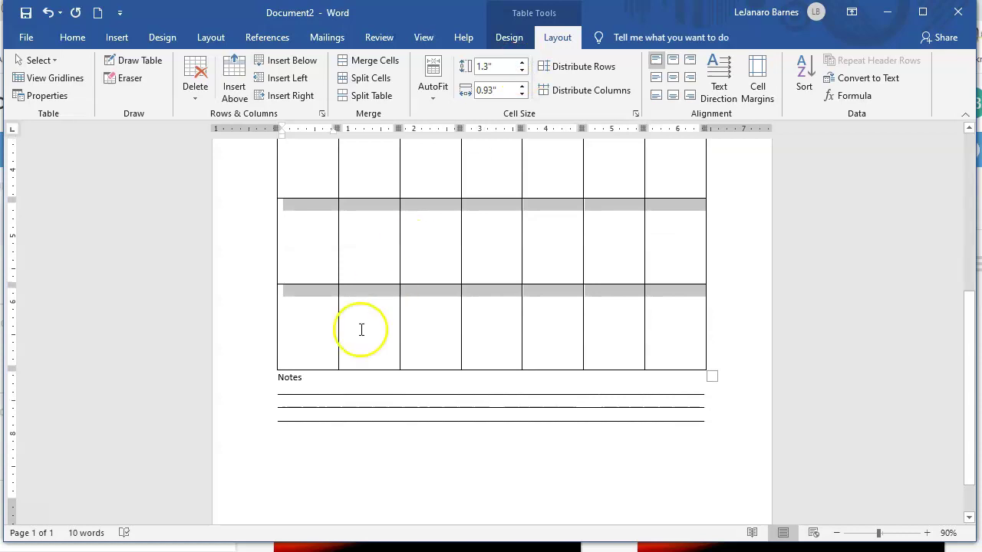
- Add two more full-width underscore writing lines below the last line of the Notes section
left_click(705, 420)
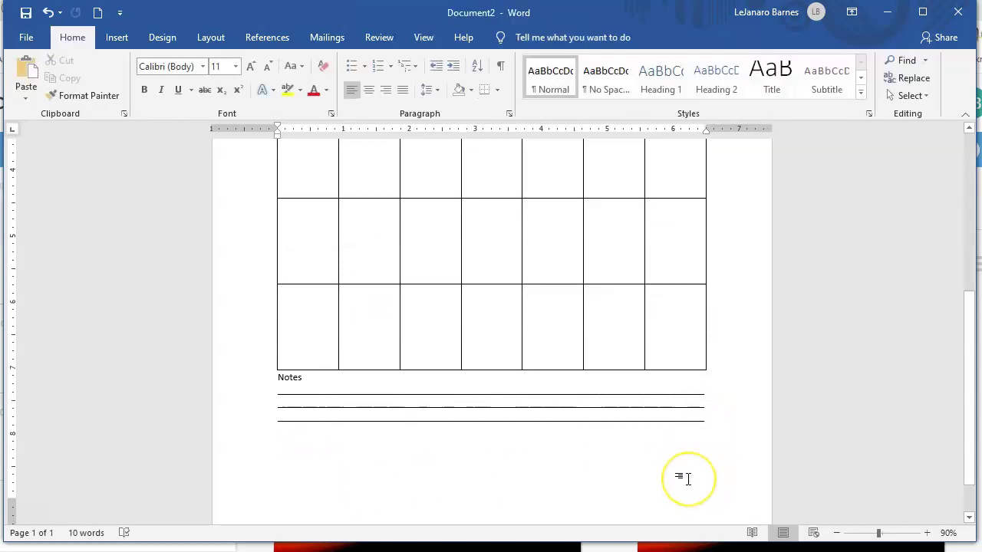
key("Return")
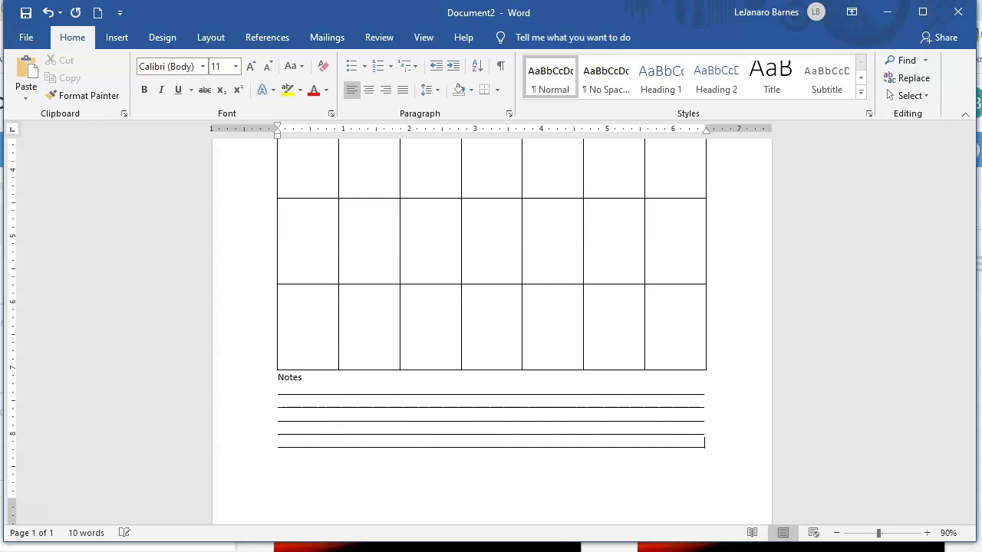
- Format the "January" title above the table as bold italic at font size 20
scroll(486, 456, "up", 1)
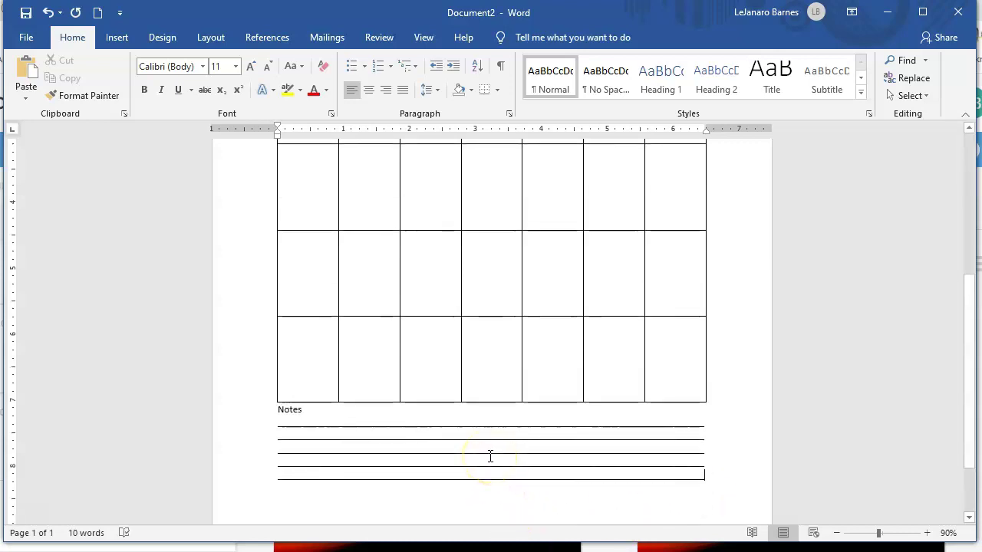
scroll(491, 457, "up", 5)
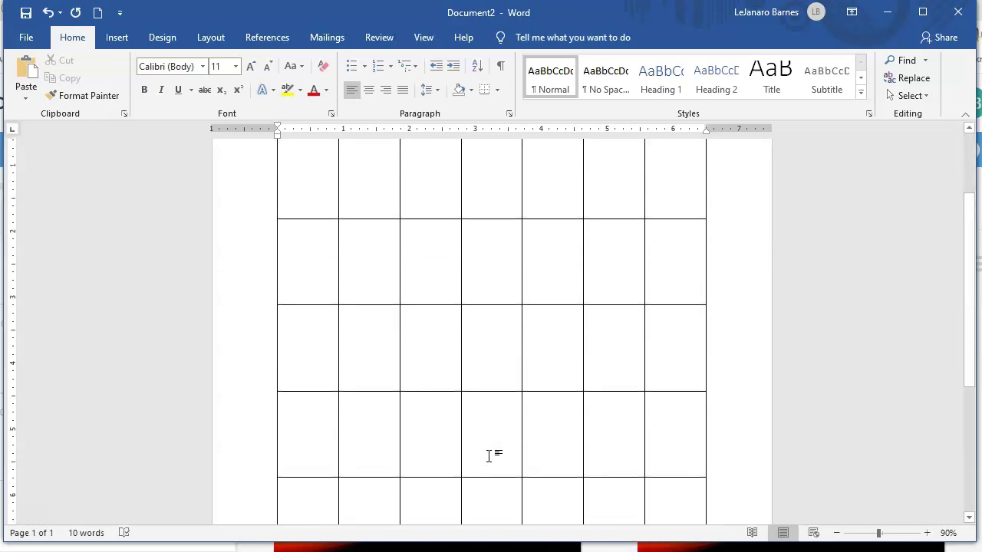
scroll(488, 456, "up", 2)
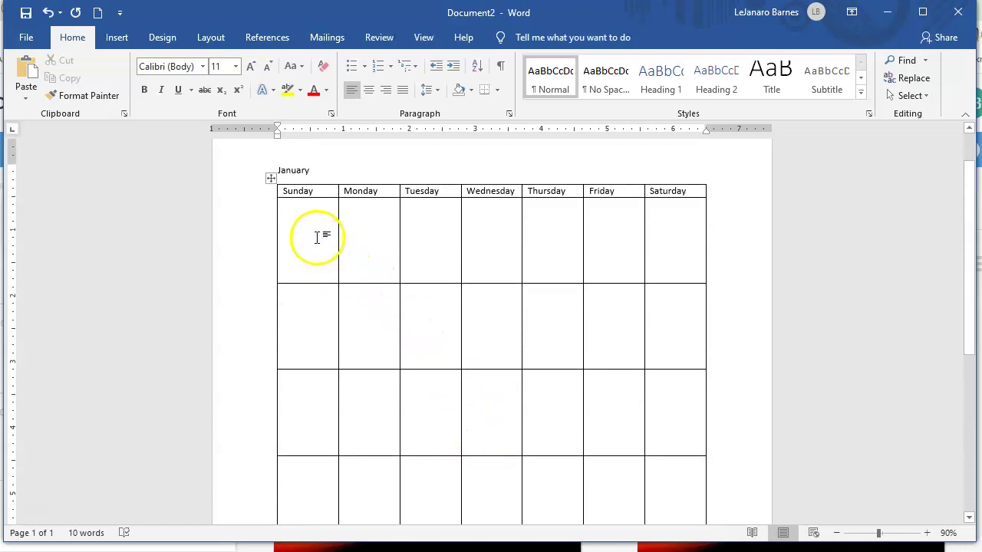
left_click(313, 169)
left_click_drag(313, 169, 273, 169)
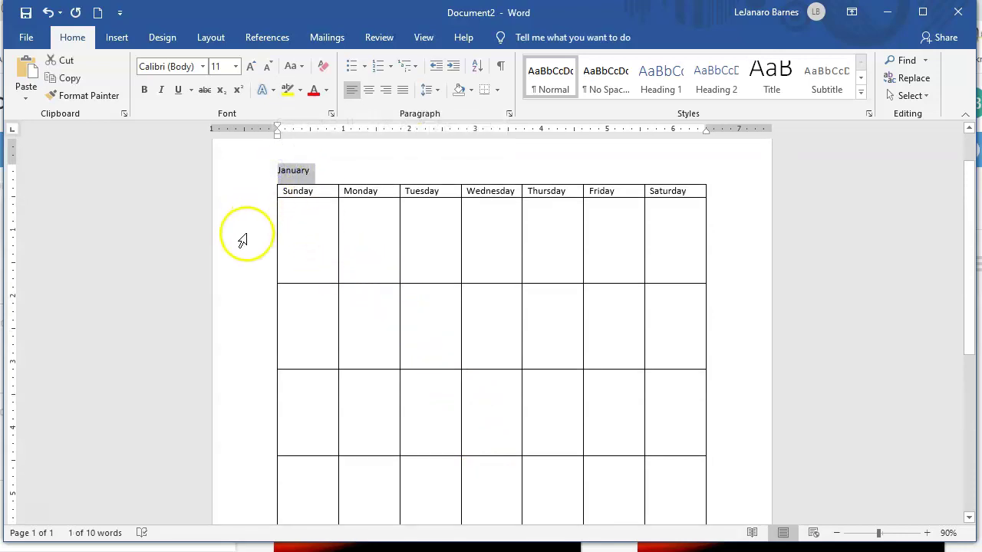
left_click(161, 89)
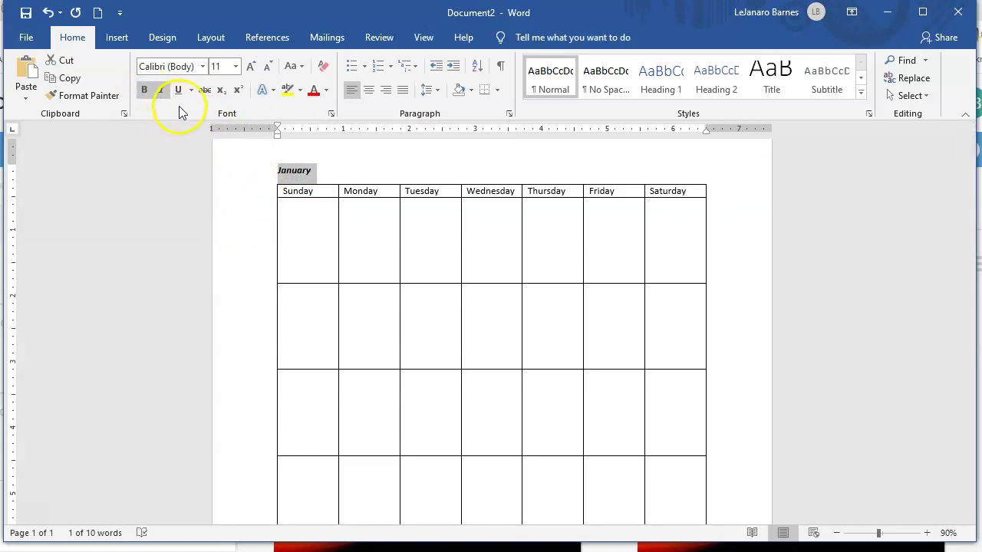
left_click(236, 67)
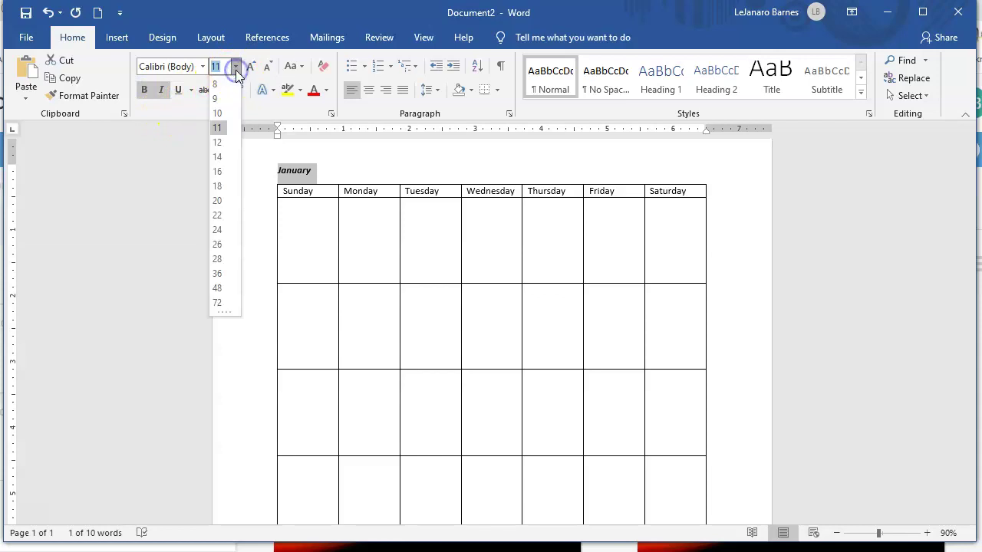
left_click(224, 200)
left_click(374, 184)
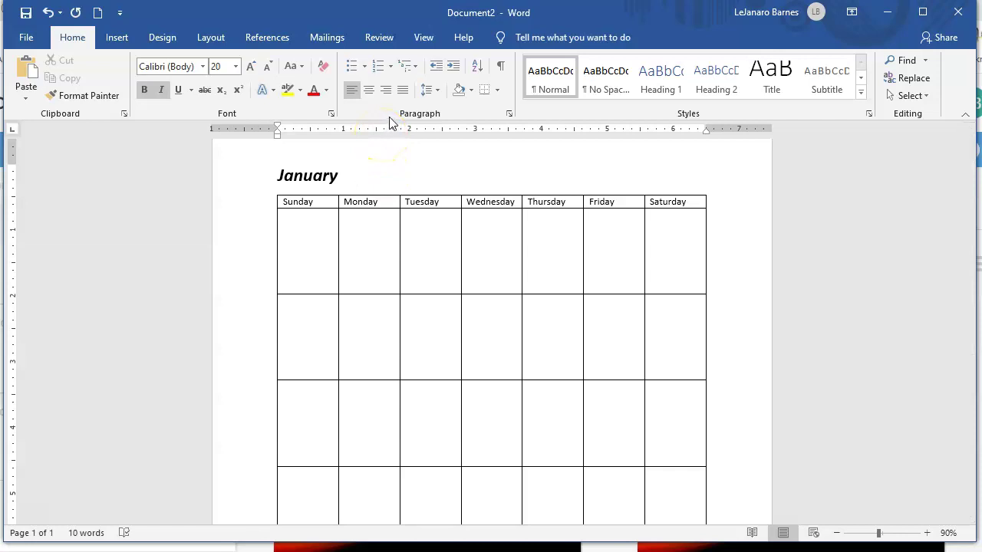
- Try right-aligning the "January" title, undo the alignment, and delete the trailing spaces after the word
left_click(386, 91)
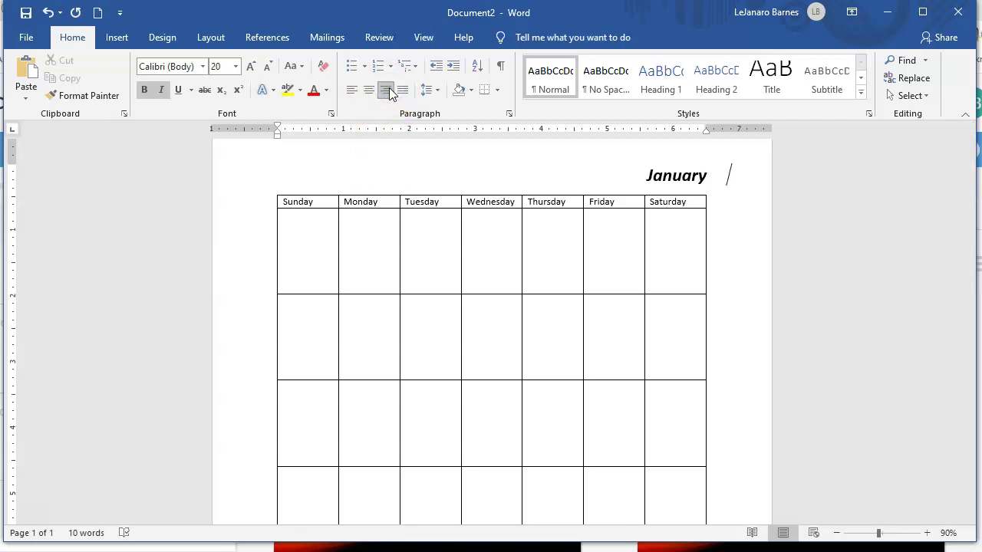
left_click(47, 13)
key("BackSpace")
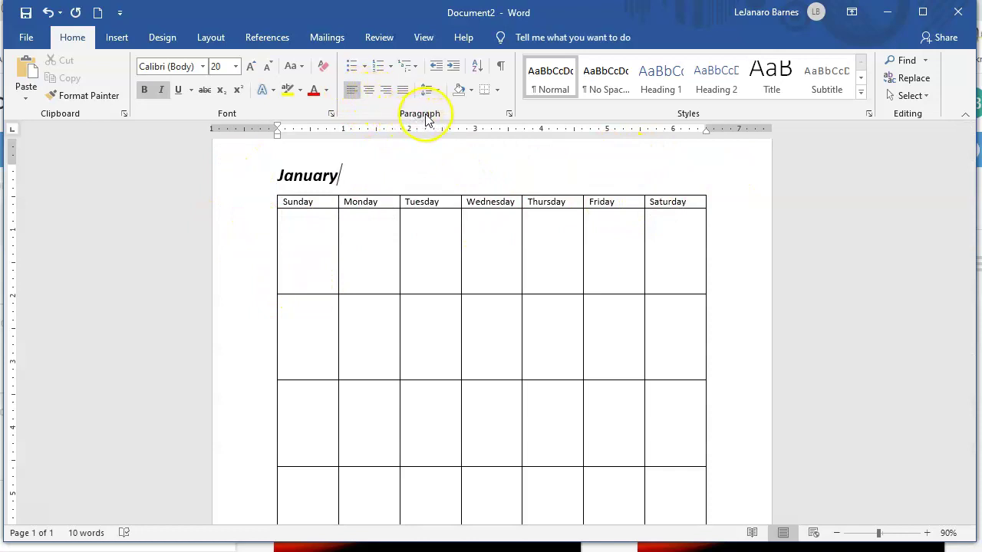
- Extend the title to "January 2021" and center it above the table
left_click(388, 91)
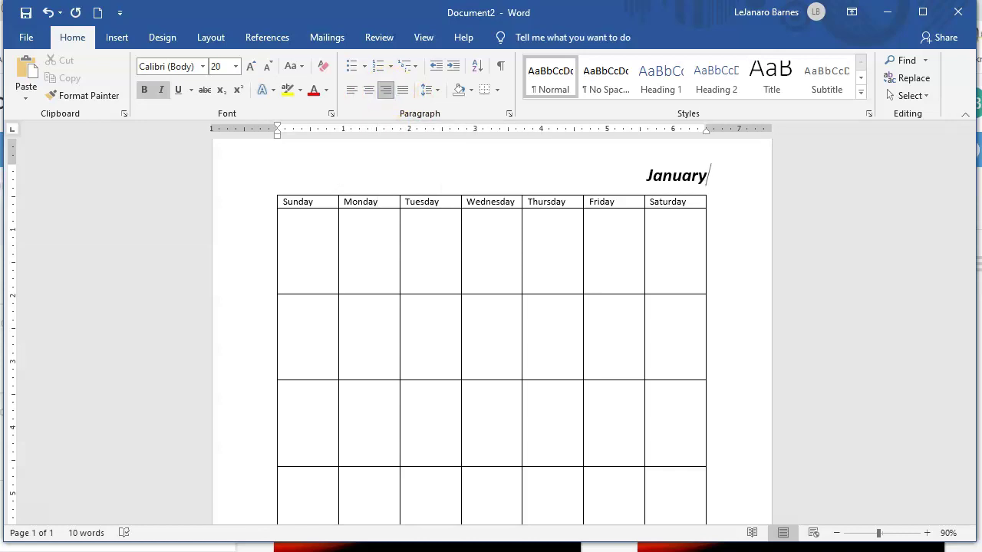
type("20")
key("BackSpace")
key("BackSpace")
type("2021")
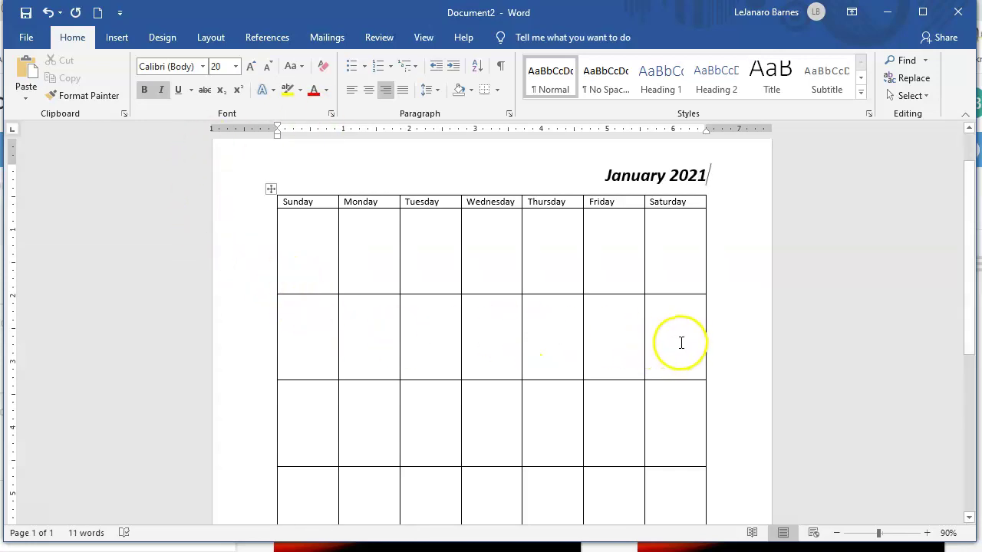
left_click(369, 90)
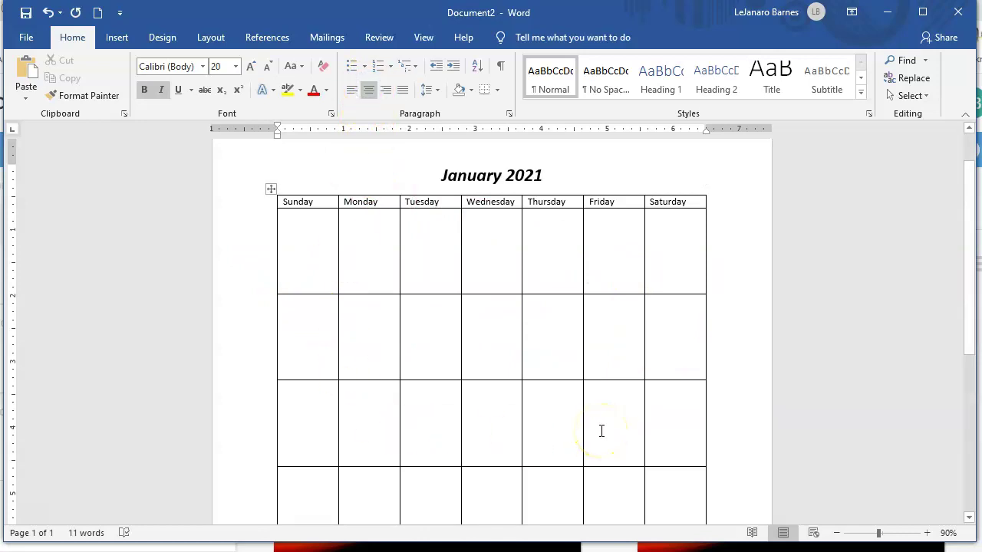
- Right-align all cells in the five empty rows below the weekday header
left_click(319, 234)
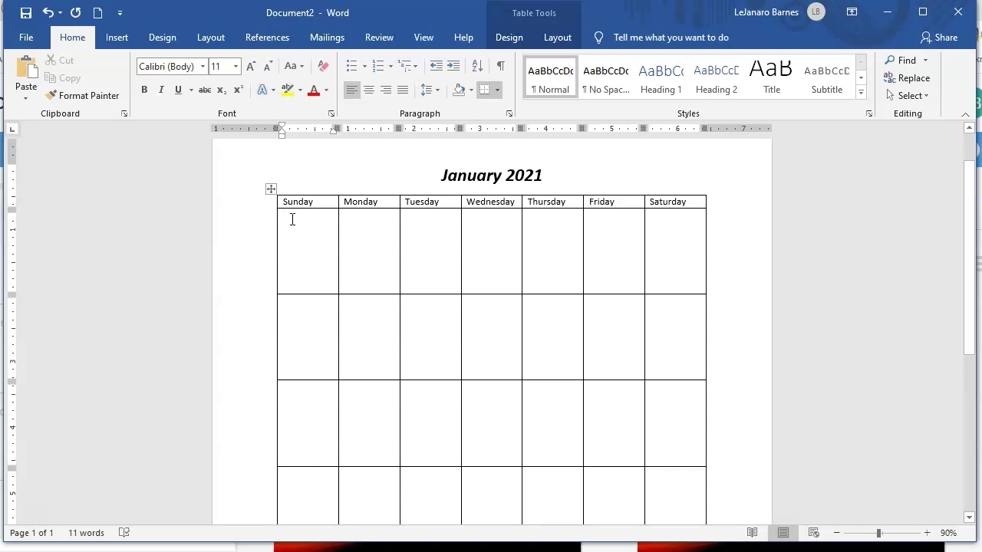
left_click_drag(292, 219, 662, 417)
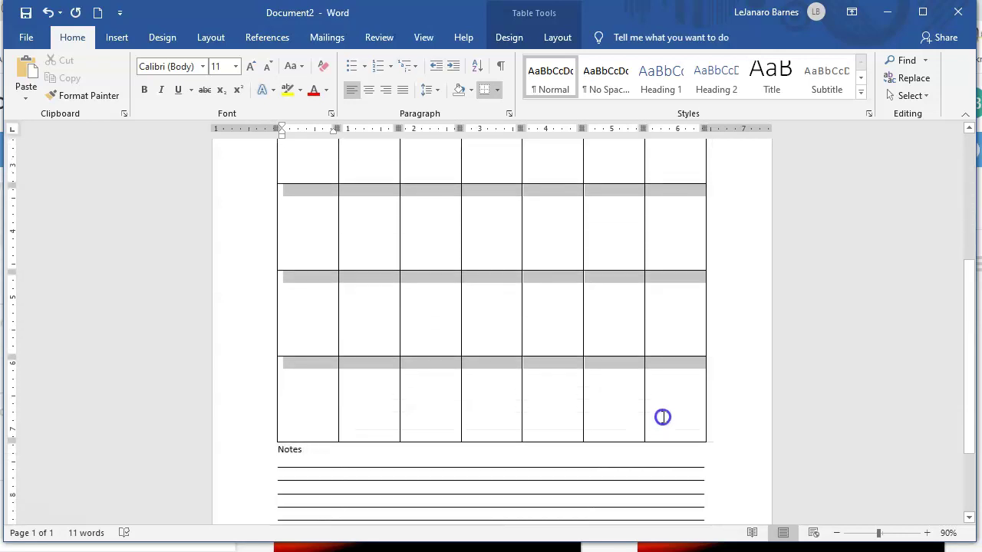
left_click(836, 533)
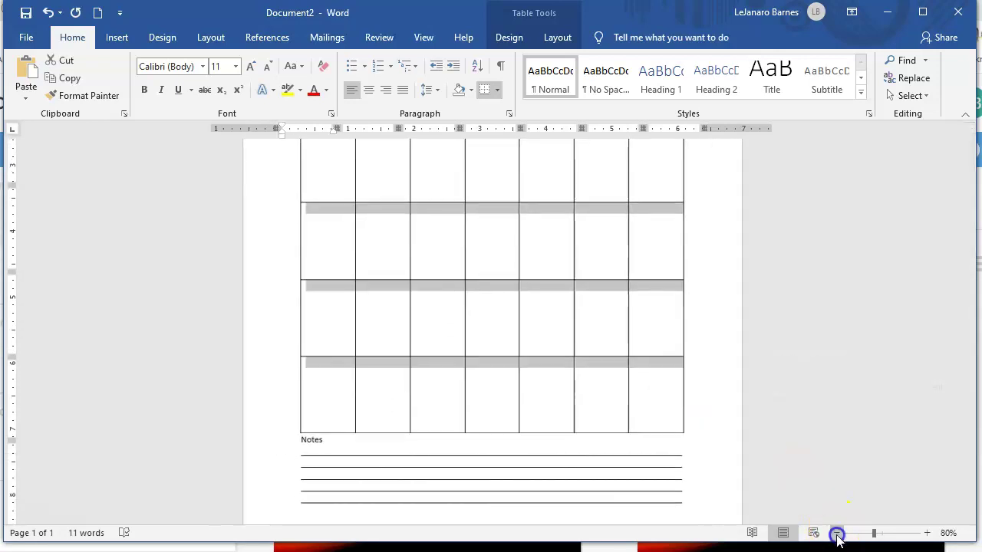
left_click(836, 534)
scroll(793, 389, "up", 3)
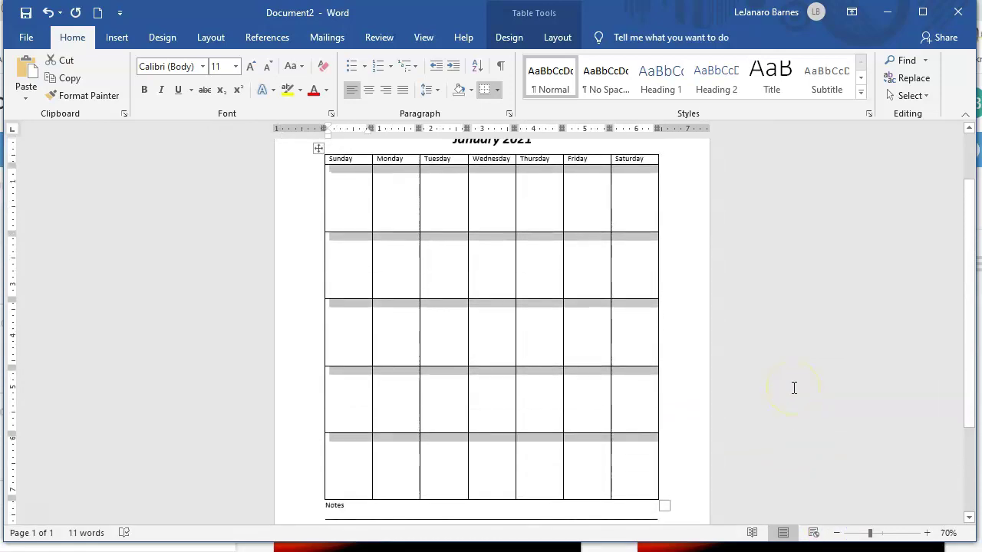
left_click(386, 91)
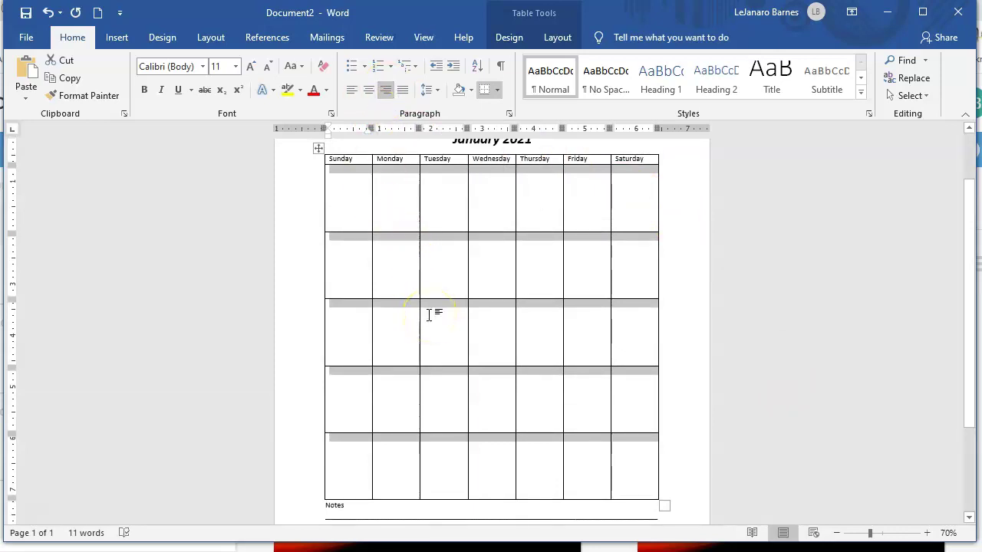
- Enter dates 1 and 2 in the Friday and Saturday cells of the first calendar week
scroll(429, 315, "up", 1)
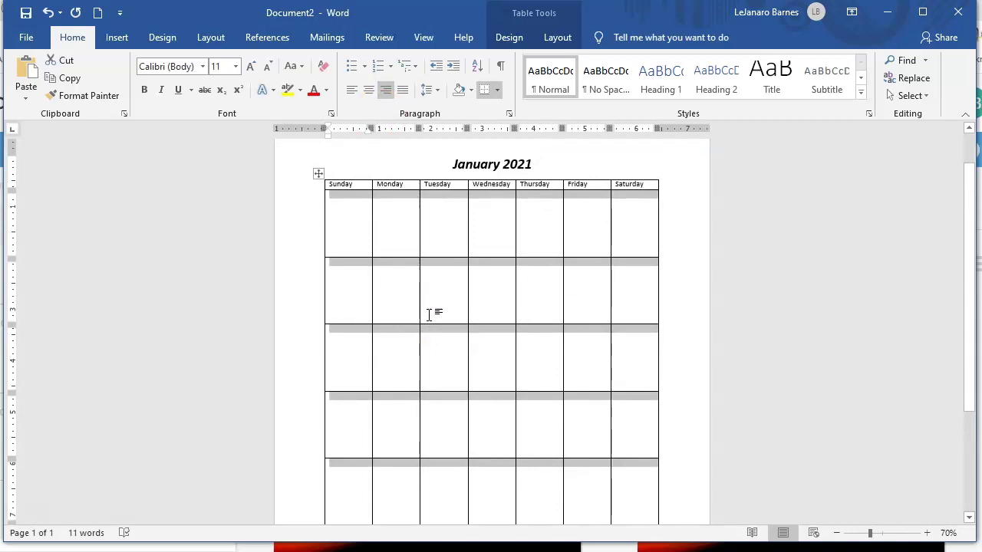
left_click(588, 210)
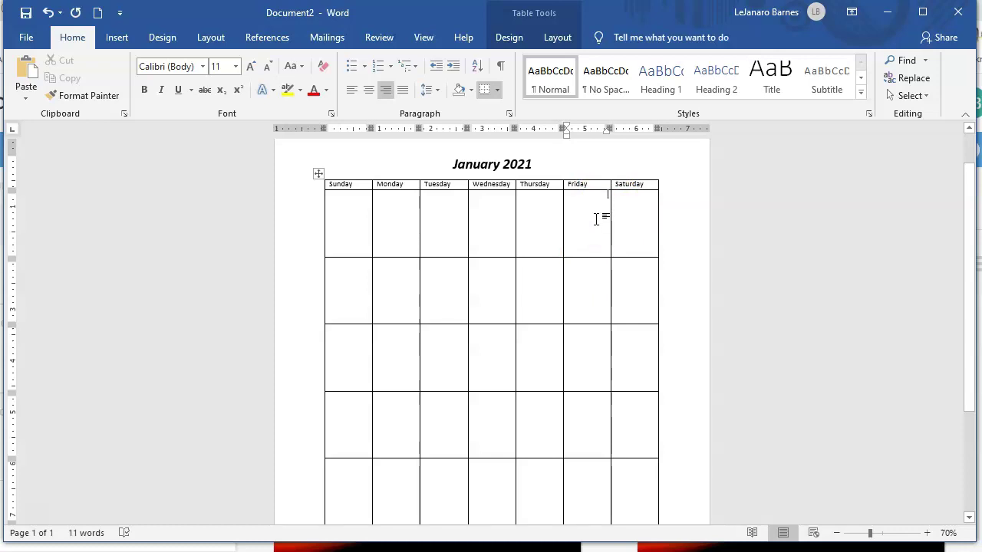
type("1")
key("Tab")
type("2")
key("Tab")
- Fill the second calendar week with dates 3 to 9 from Sunday to Saturday
type("3")
key("Tab")
type("4")
key("Tab")
key("Tab")
type("6")
key("Tab")
type("7")
key("Tab")
type("8")
key("Tab")
type("9")
key("Tab")
- Fill the third calendar week with dates 10 to 16 from Sunday to Saturday
type("10")
key("Tab")
type("12")
key("Tab")
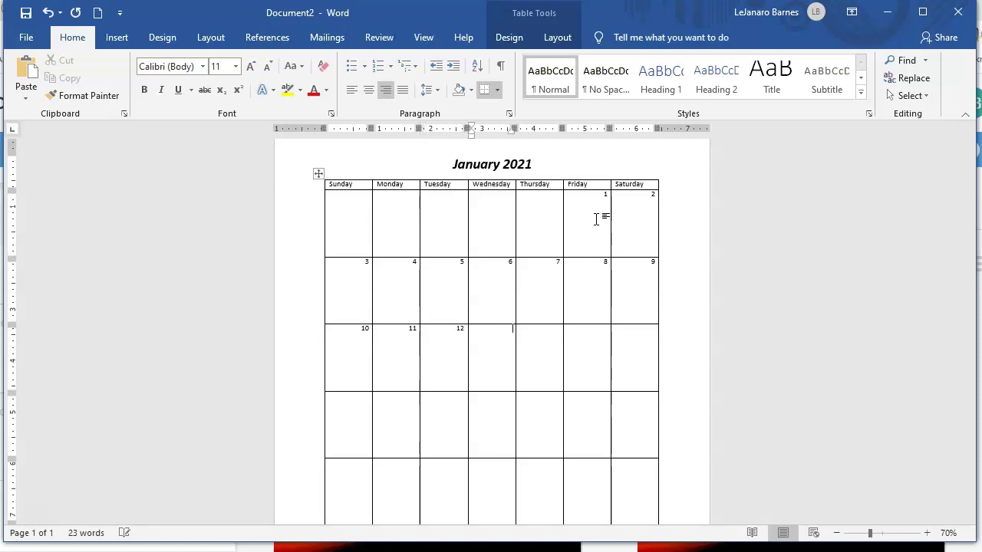
key("Tab")
type("14")
key("Tab")
key("Tab")
type("16")
key("Tab")
- Fill the fourth calendar week with dates 17 to 23 from Sunday to Saturday
type("17")
key("Tab")
type("19")
key("Tab")
type("20")
key("Tab")
type("21")
key("Tab")
type("1")
type("23")
key("Tab")
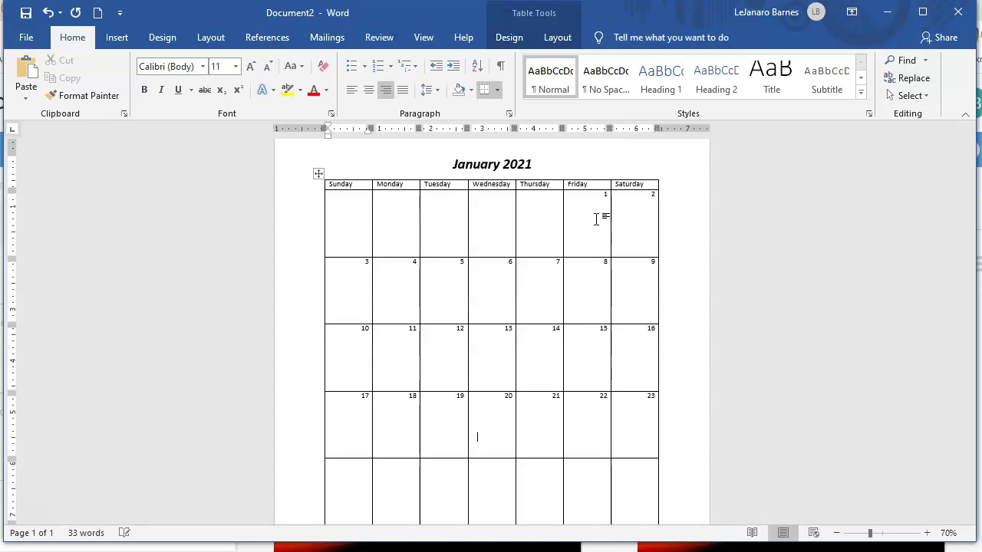
- Fill the last calendar week from Sunday to Saturday with 24, 24, 26, 27, 28, 29 and 30
type("24")
key("Tab")
key("Tab")
type("2")
key("Tab")
key("Tab")
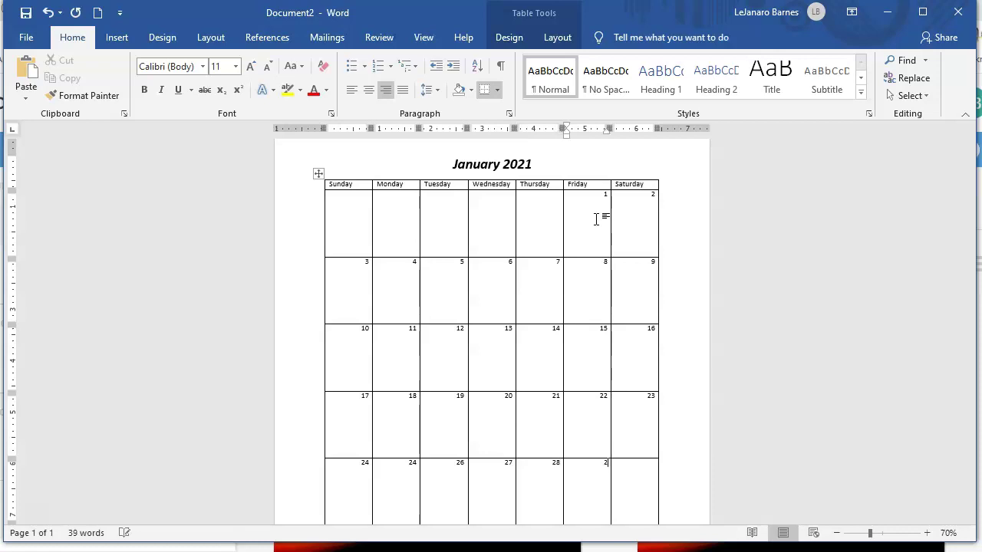
key("Tab")
type("30")
- Extend the Sunday date in the last calendar week to "24/31"
scroll(597, 219, "down", 2)
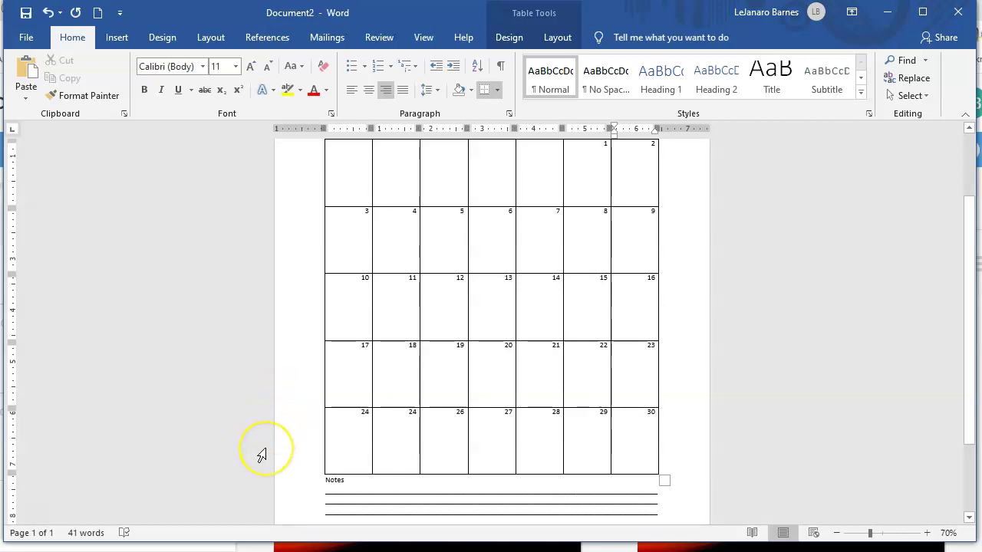
scroll(262, 455, "up", 1)
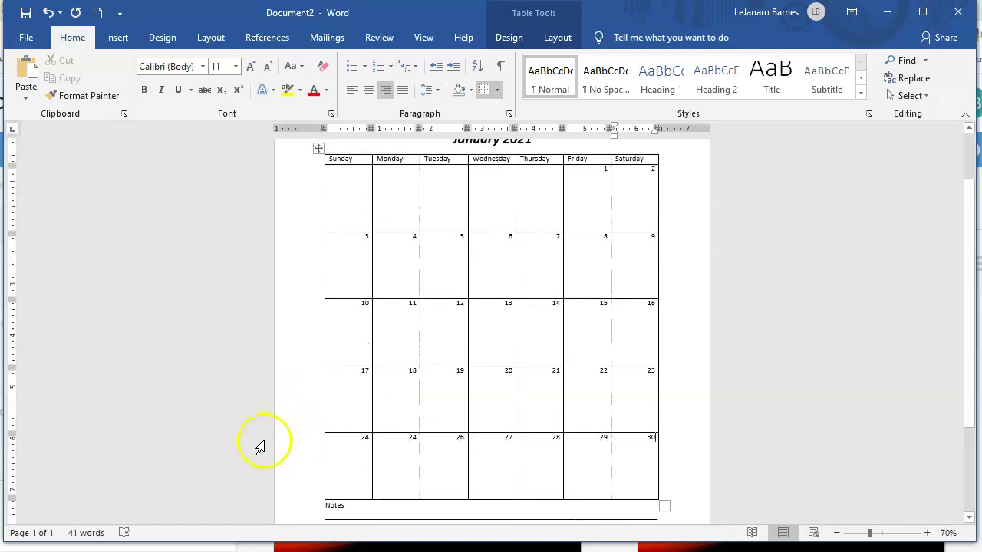
left_click(367, 439)
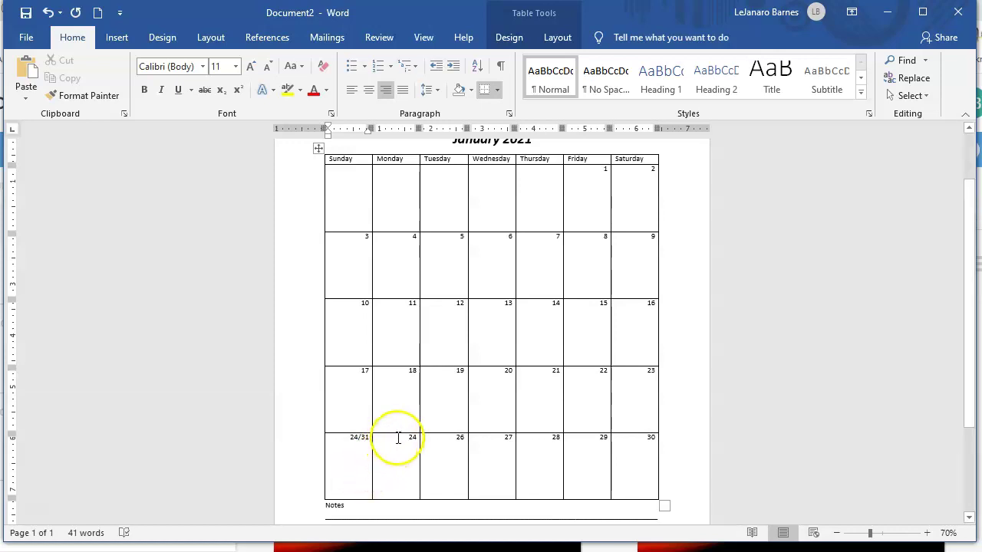
scroll(396, 442, "down", 2)
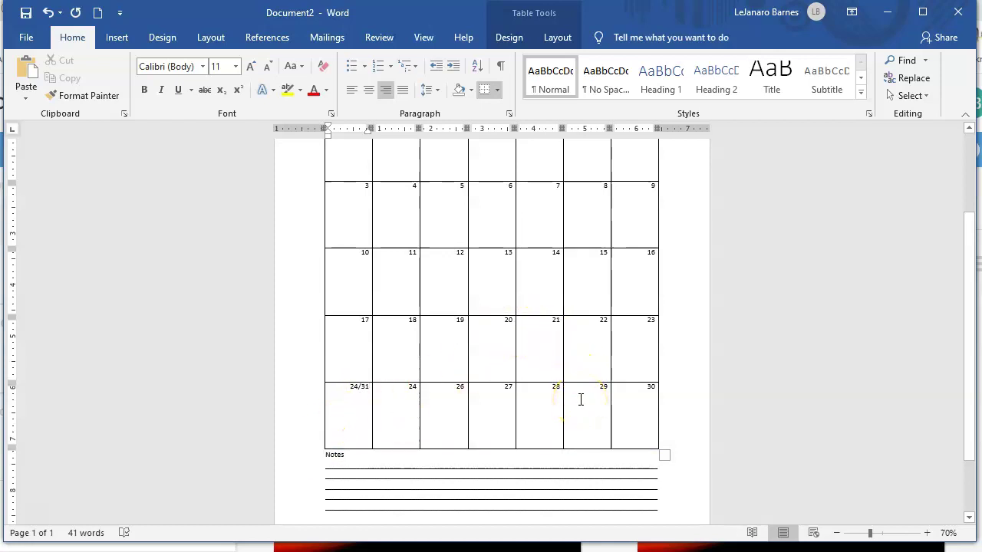
scroll(581, 399, "up", 3)
scroll(580, 399, "down", 4)
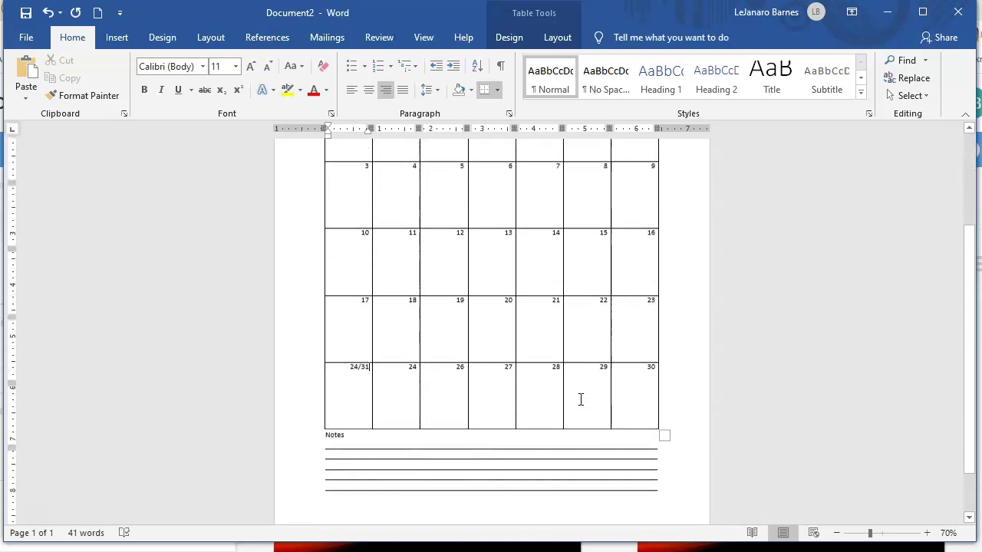
- Review the January calendar from its title to the notes lines, with nearly the whole page in view
scroll(581, 399, "up", 4)
scroll(581, 399, "down", 2)
scroll(581, 399, "up", 1)
scroll(580, 399, "up", 1)
scroll(581, 399, "down", 2)
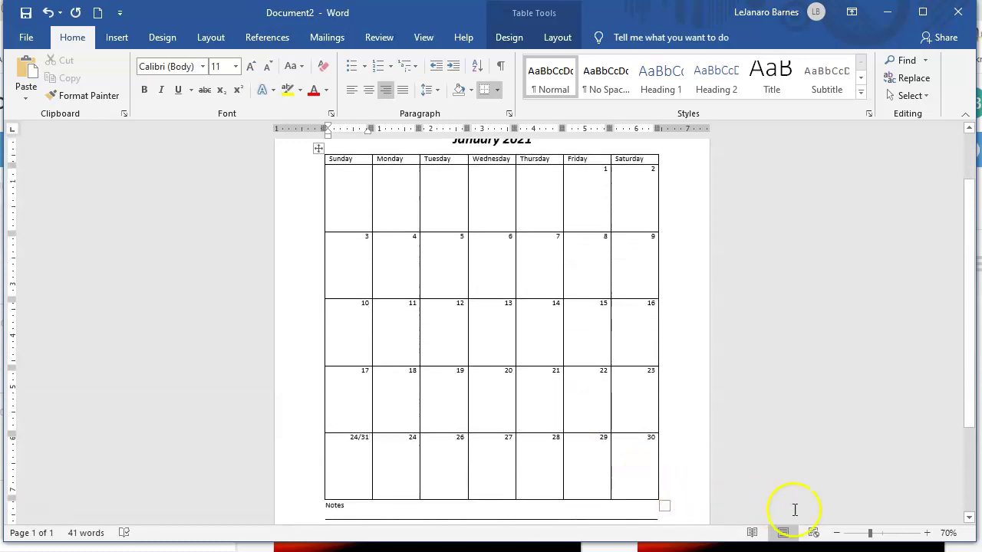
left_click(836, 532)
left_click(836, 532)
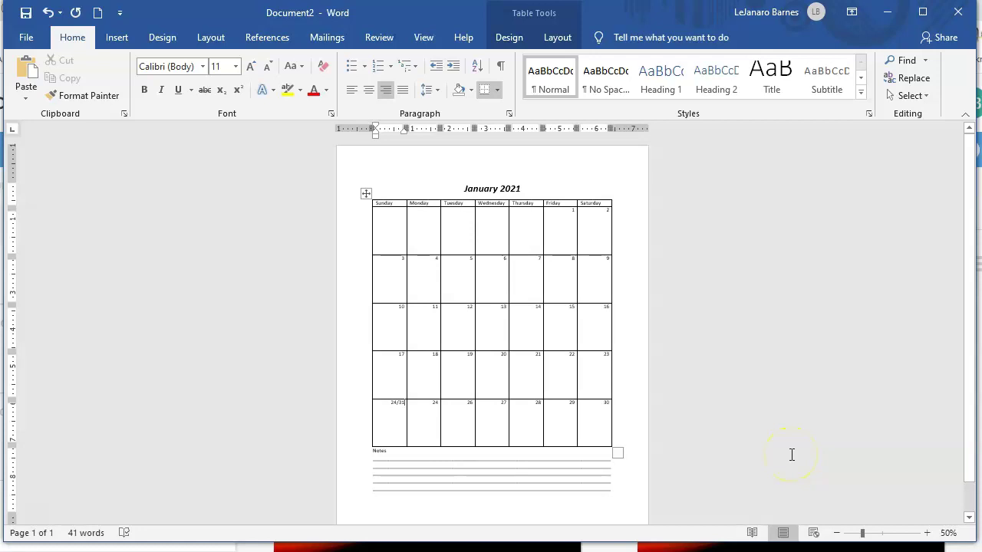
- Insert a page break after the notes lines and enter the heading "February" on the new page, followed by an empty line
left_click(621, 488)
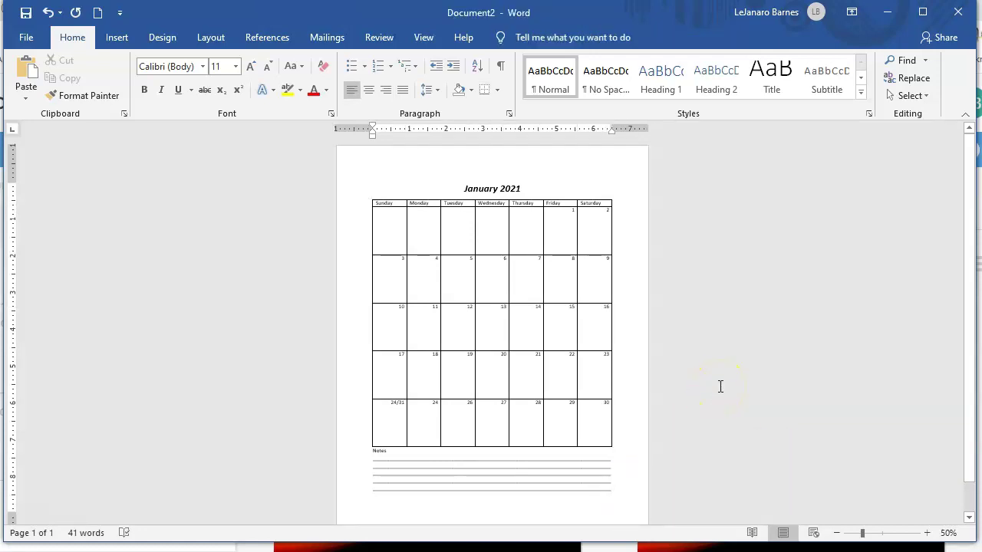
left_click(117, 37)
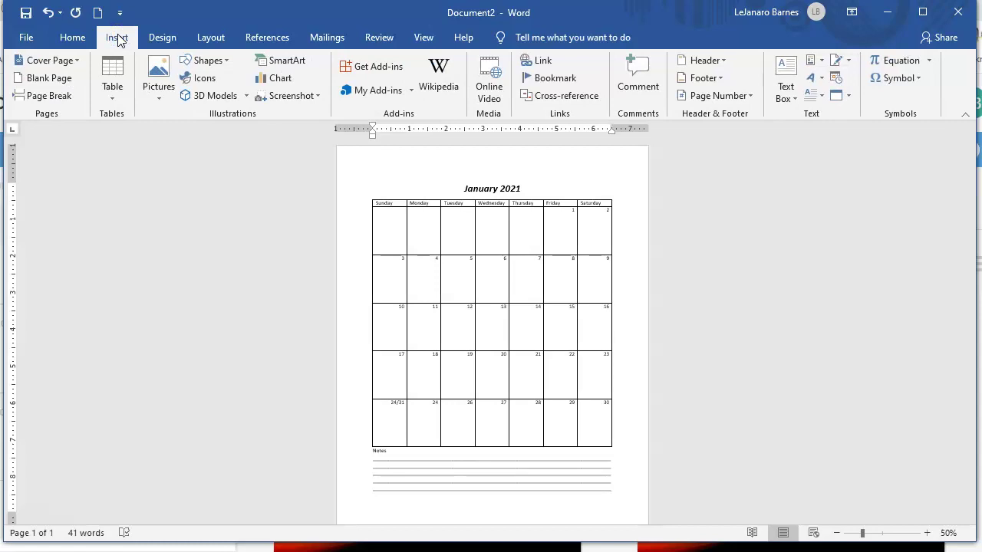
left_click(36, 98)
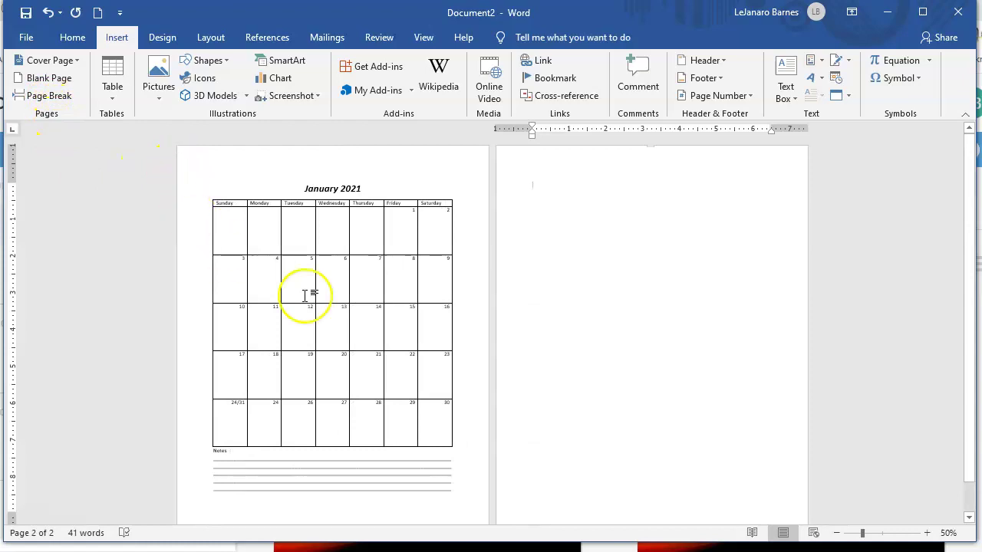
type("F")
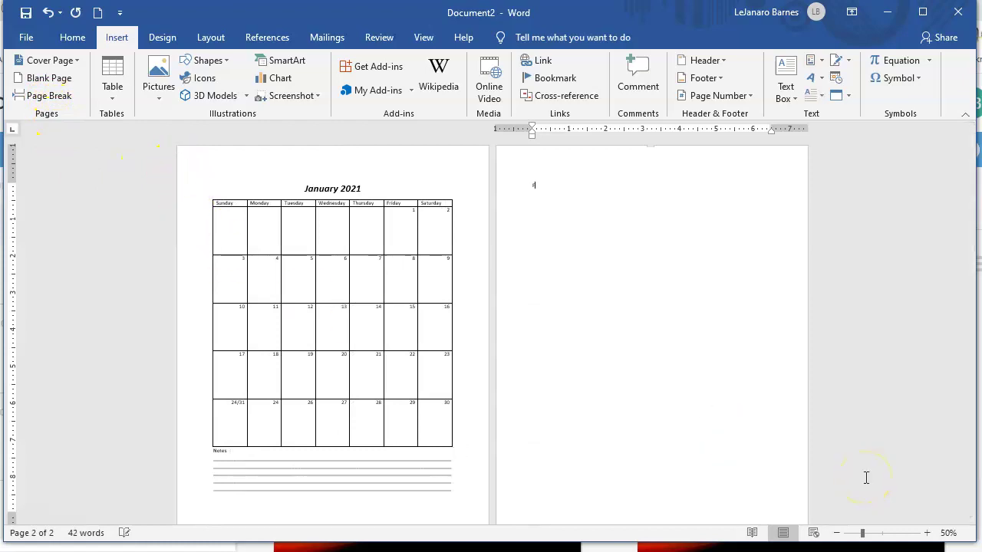
type("ebruary")
left_click(927, 448)
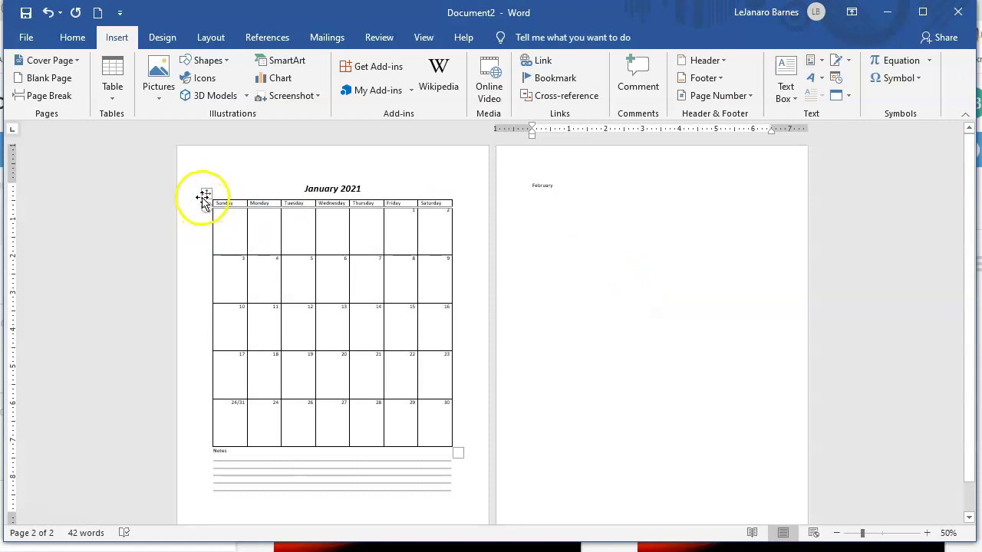
left_click(706, 410)
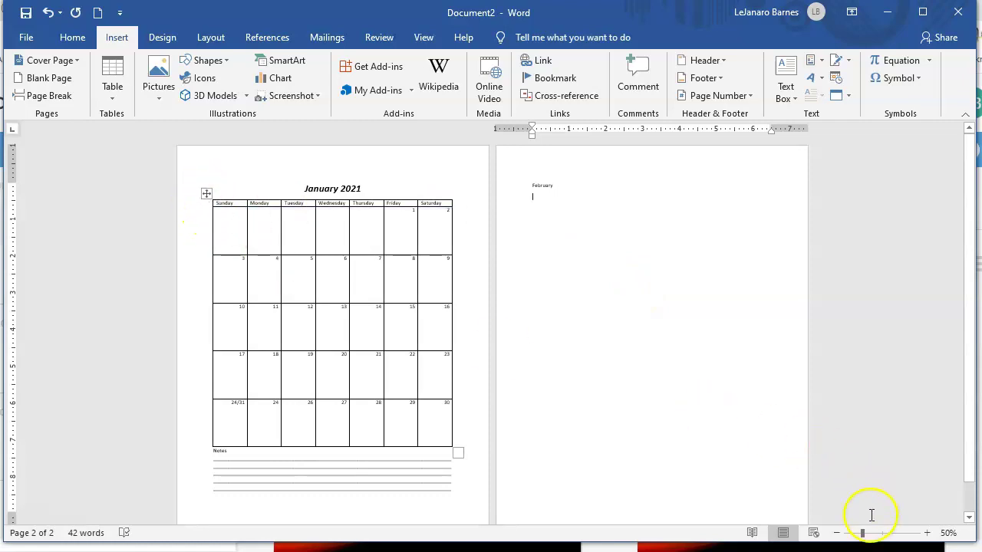
- Copy the entire January calendar table and paste it beneath the February heading on the second page
left_click(927, 532)
left_click(927, 532)
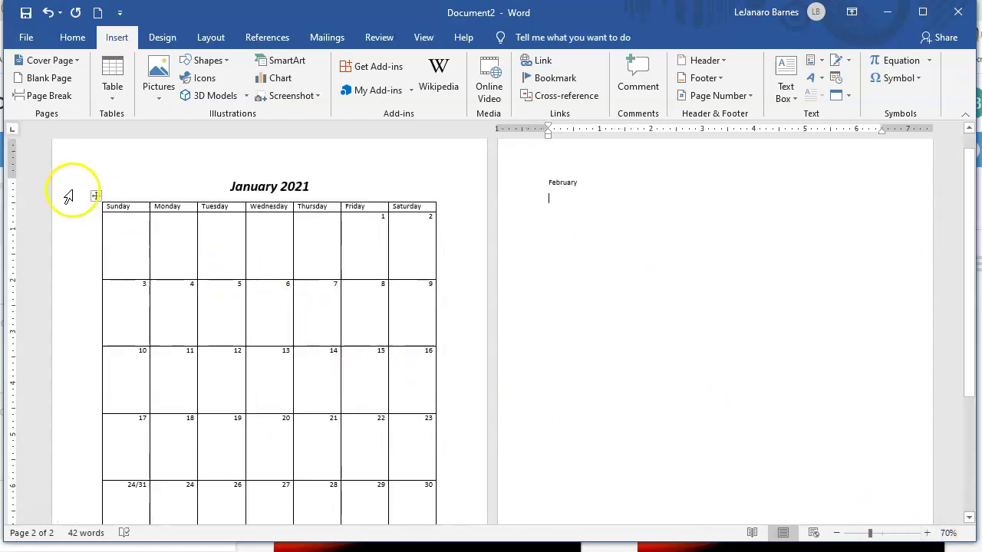
left_click(96, 196)
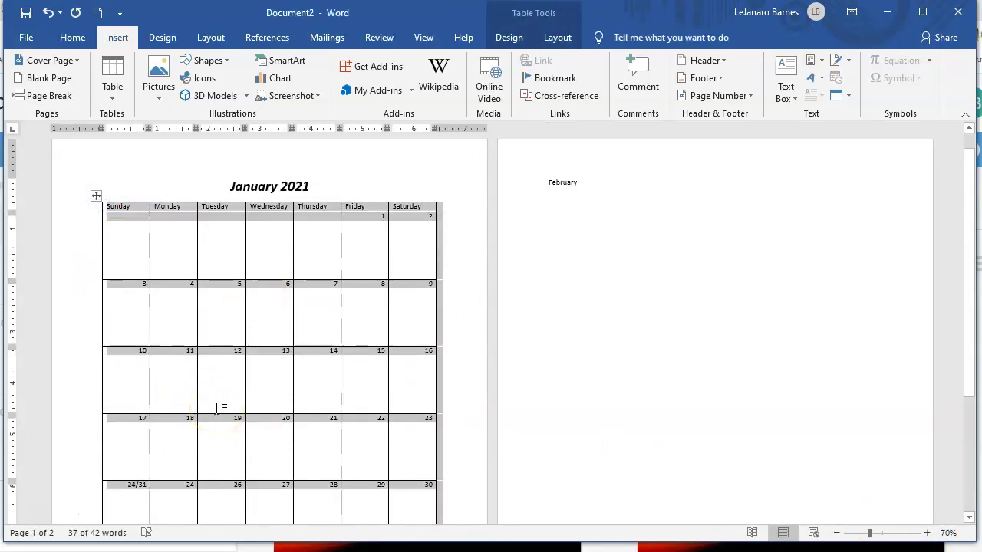
left_click(69, 38)
left_click(62, 77)
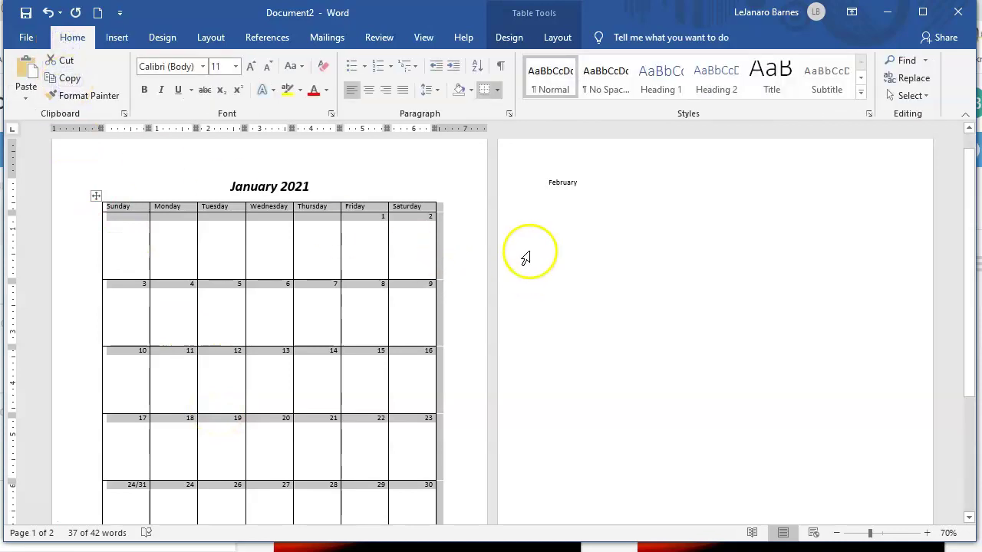
left_click(555, 219)
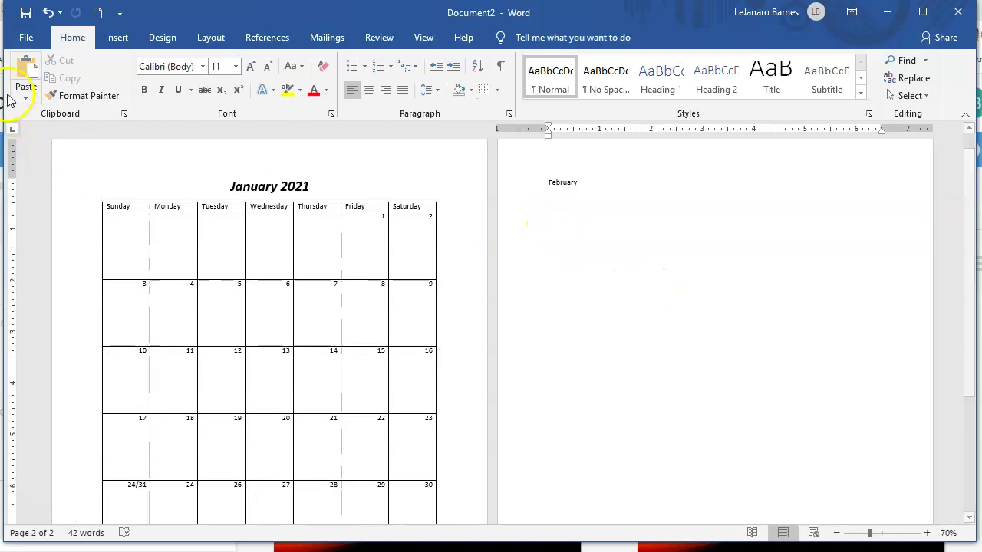
left_click(23, 68)
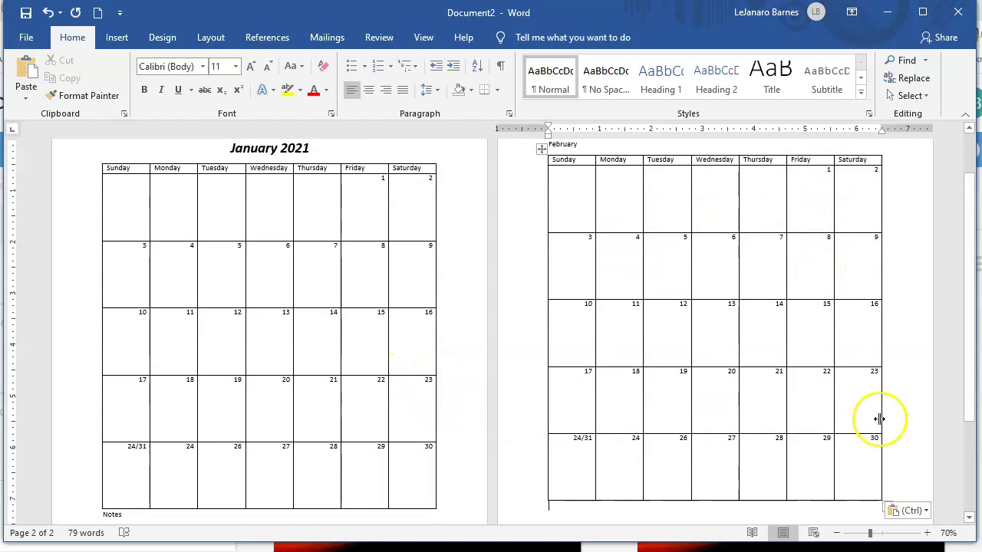
- Clear all the dates from the five week rows of the February table, keeping the weekday headers
left_click_drag(822, 180, 850, 460)
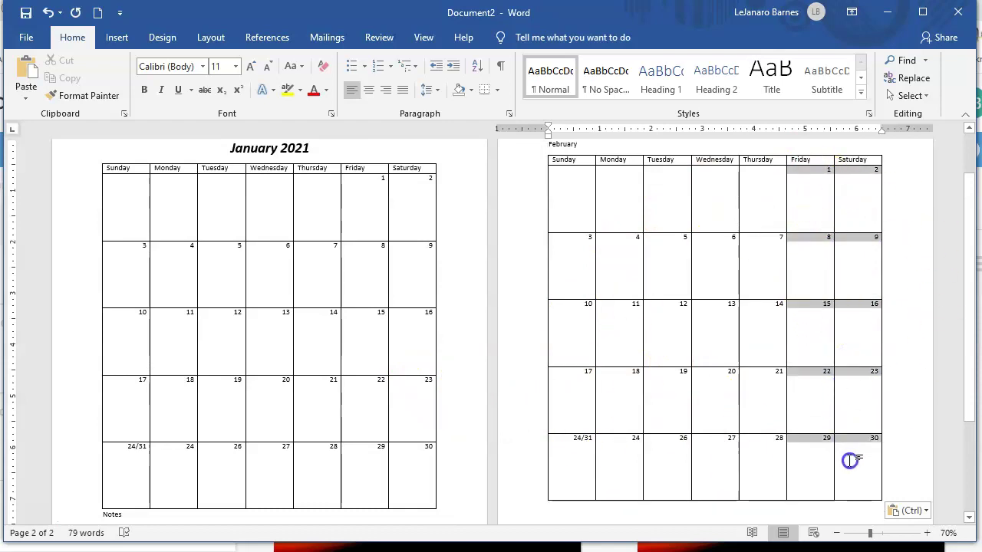
left_click(657, 291)
left_click(584, 210)
left_click_drag(584, 210, 846, 461)
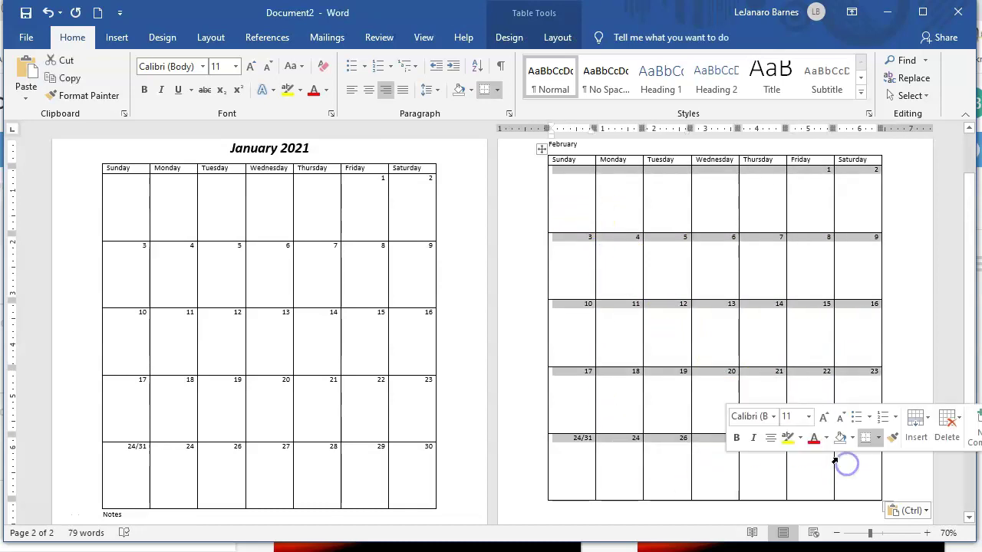
key("Delete")
- Fill the first February week with dates 1 to 6 from Monday to Saturday
left_click(610, 183)
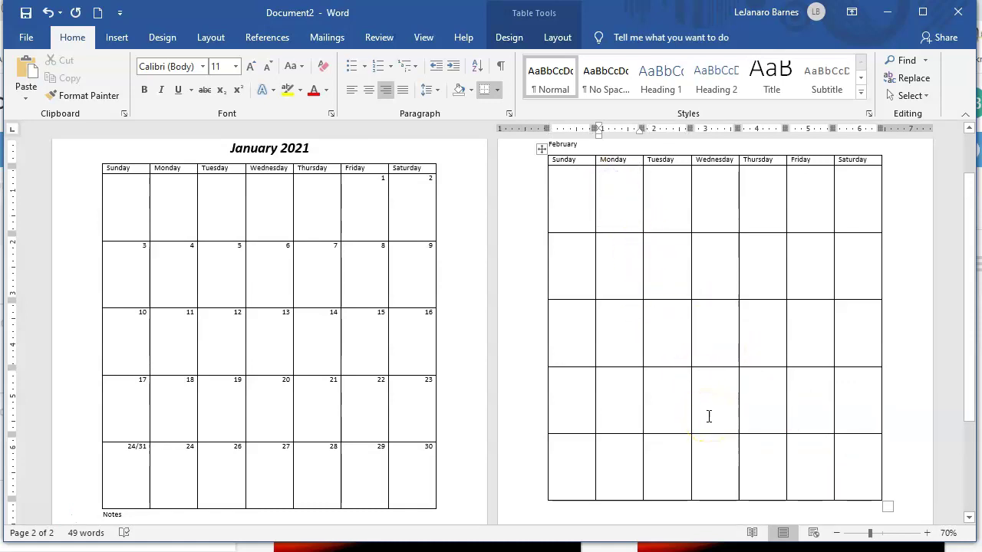
type("1")
key("Tab")
type("2")
key("Tab")
type("3")
key("Tab")
type("4")
key("Tab")
type("5")
key("Tab")
type("6")
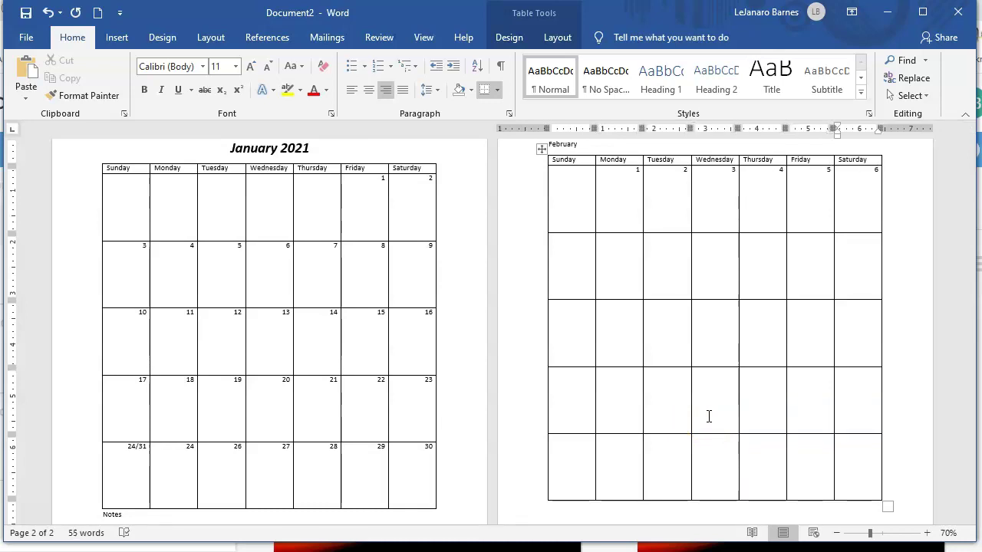
- Format the "February" heading as bold italic with a font size of 20
scroll(709, 417, "up", 2)
left_click_drag(581, 194, 547, 191)
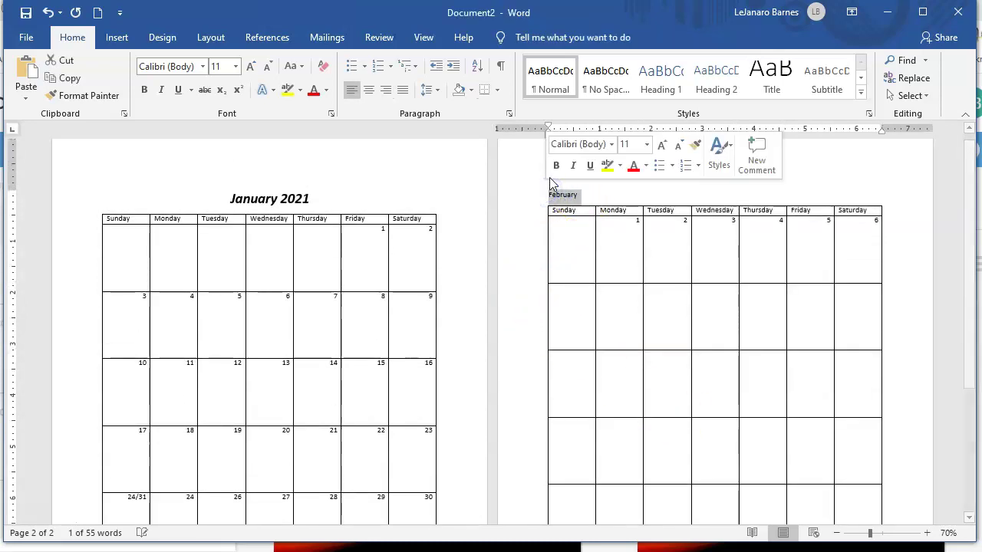
left_click(159, 90)
left_click(144, 90)
left_click(235, 69)
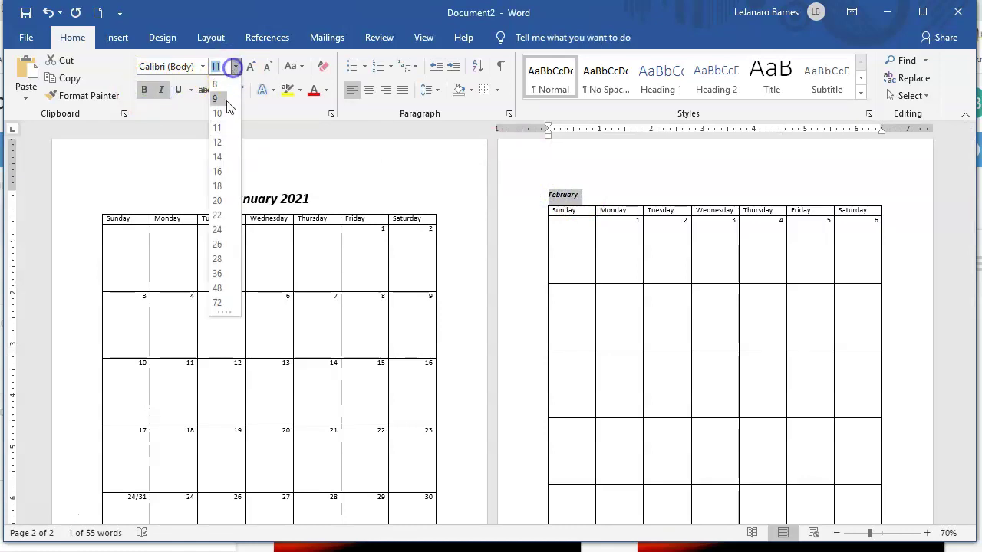
left_click(218, 198)
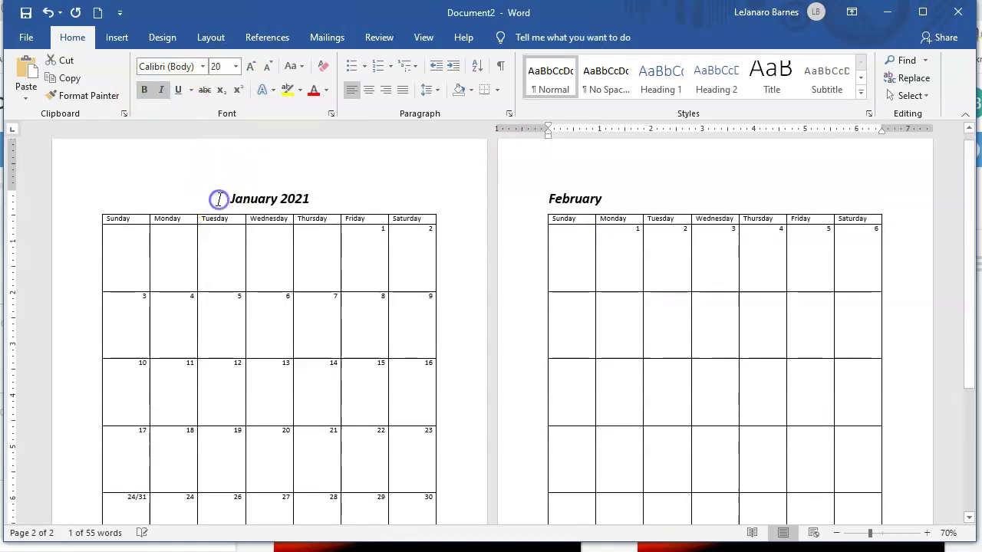
- Extend the second page's heading to "February 2021" and center it above the table
left_click(613, 198)
type("2021")
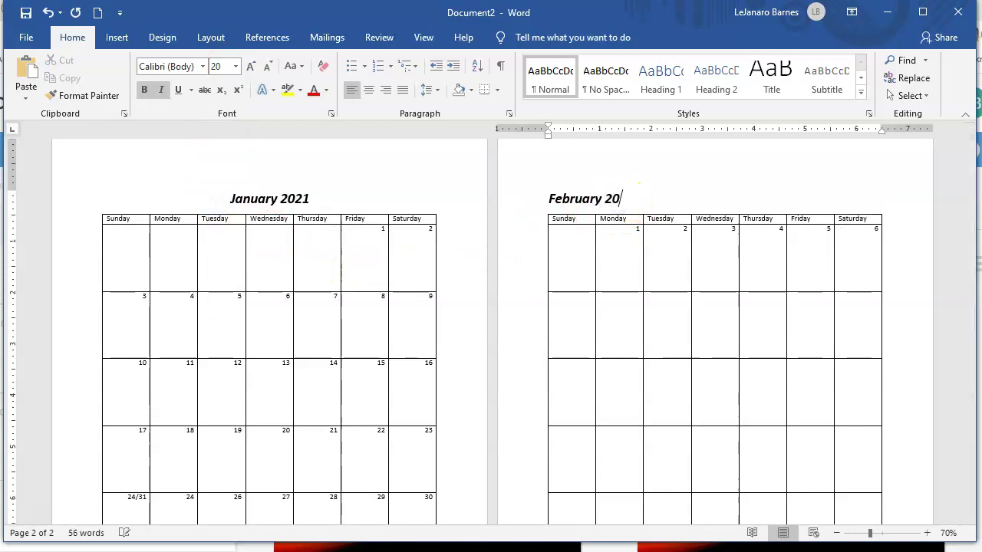
left_click(369, 90)
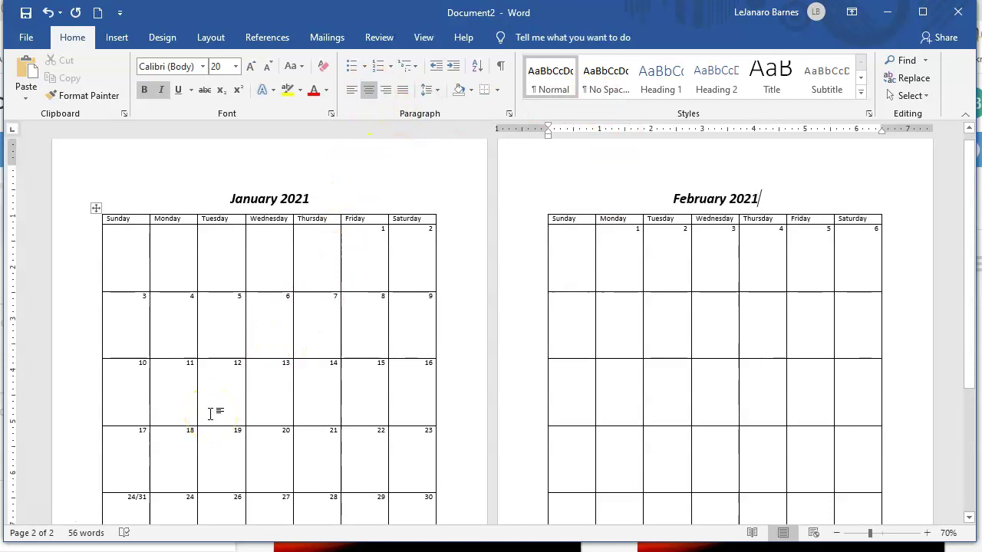
scroll(211, 415, "down", 4)
scroll(212, 417, "up", 4)
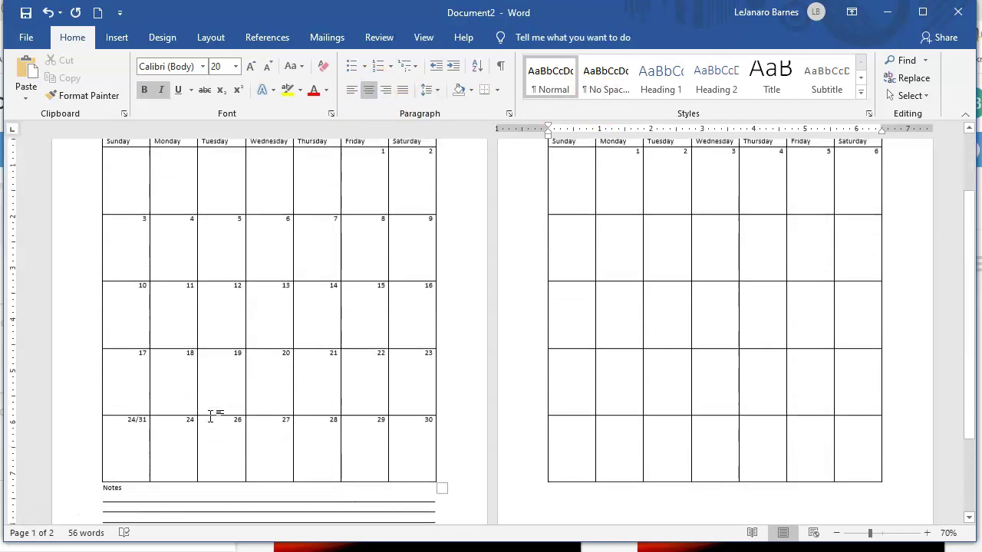
scroll(211, 416, "down", 1)
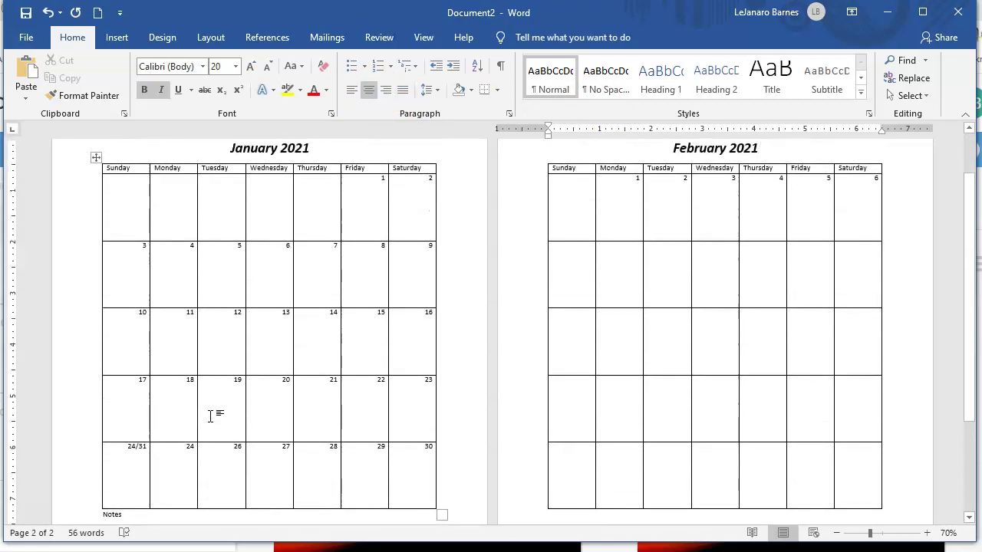